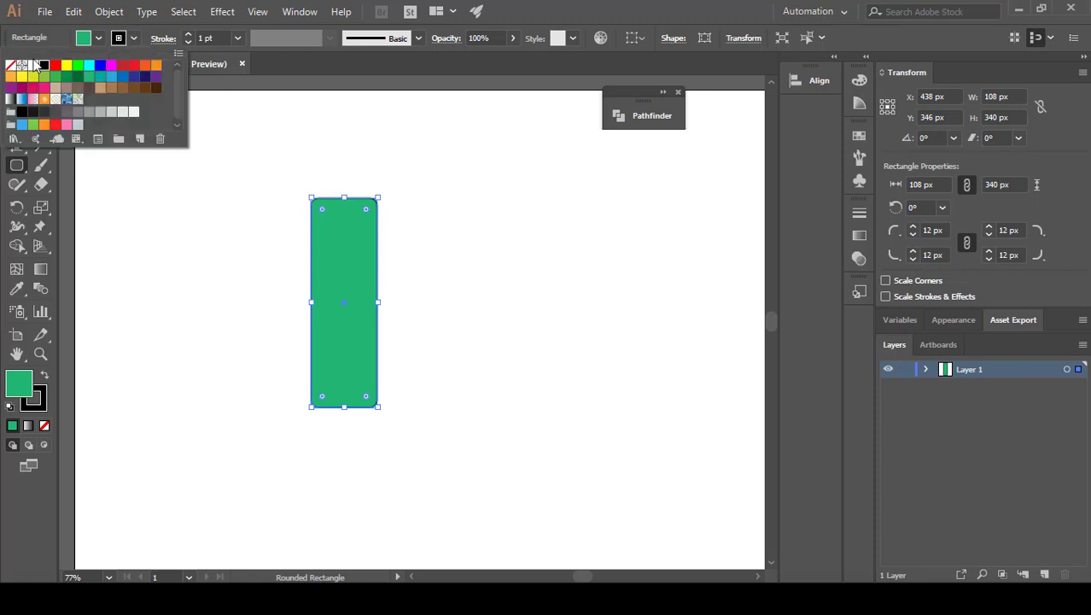
Remove the green rectangle's stroke and round all its corners to 54 px to form a pill shape
{"action": "left_click", "coordinate": [11, 65]}
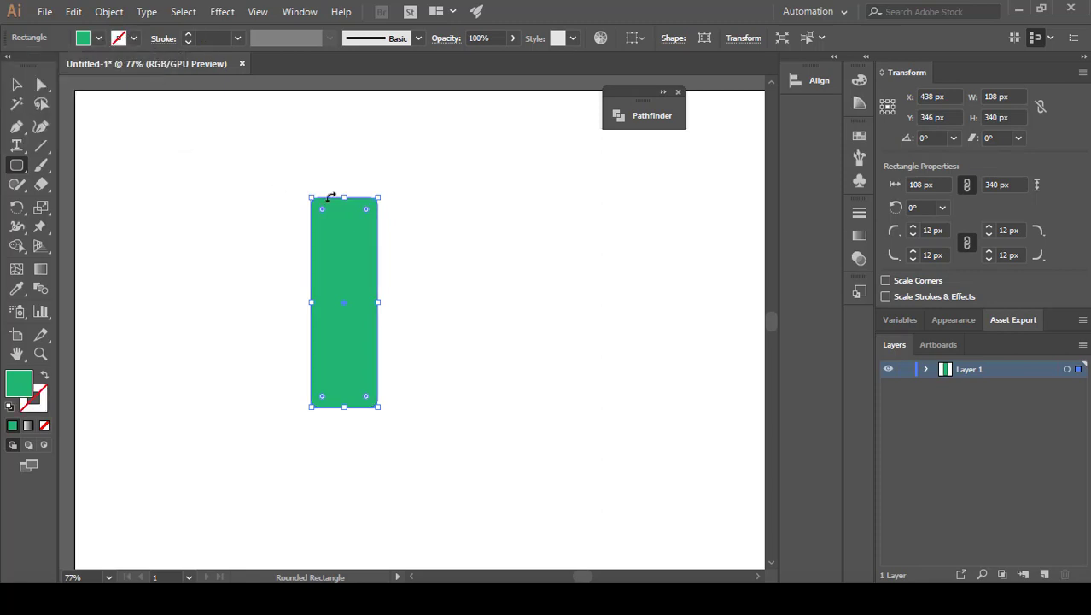
{"action": "left_click", "coordinate": [41, 84]}
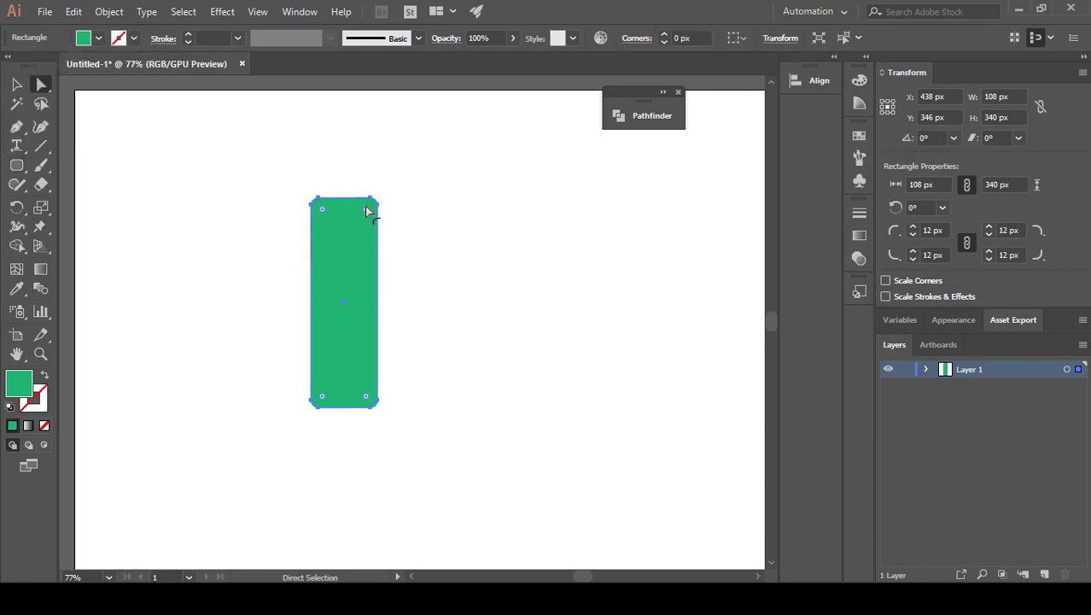
{"action": "left_click_drag", "start_coordinate": [367, 211], "coordinate": [322, 333]}
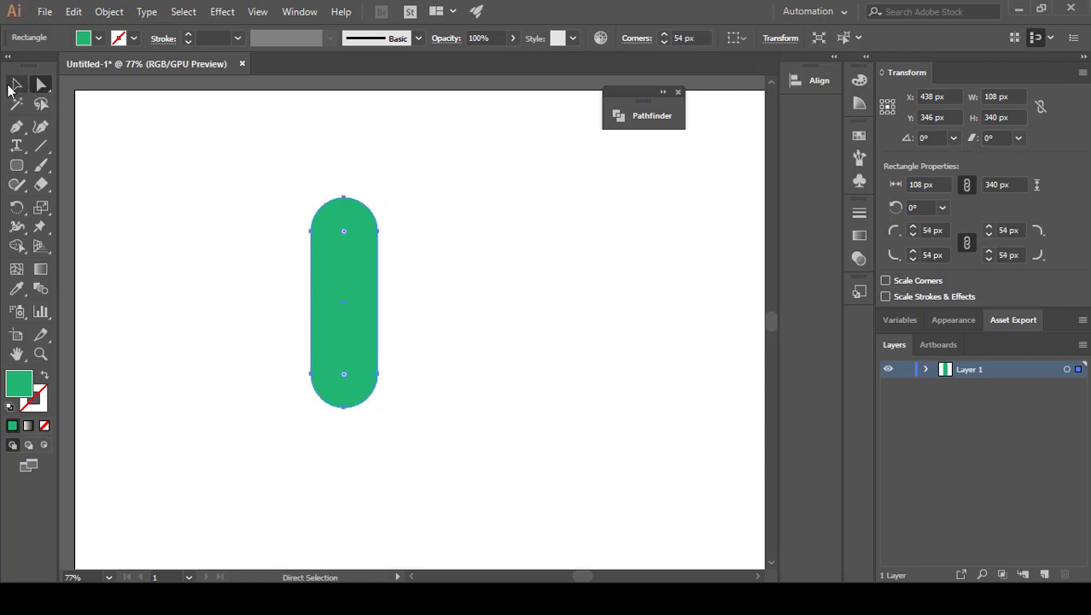
Stretch the pill shape to a height of about 480 px and move it to about X 590, Y 365 px
{"action": "left_click", "coordinate": [16, 84]}
{"action": "left_click_drag", "start_coordinate": [344, 405], "coordinate": [367, 519]}
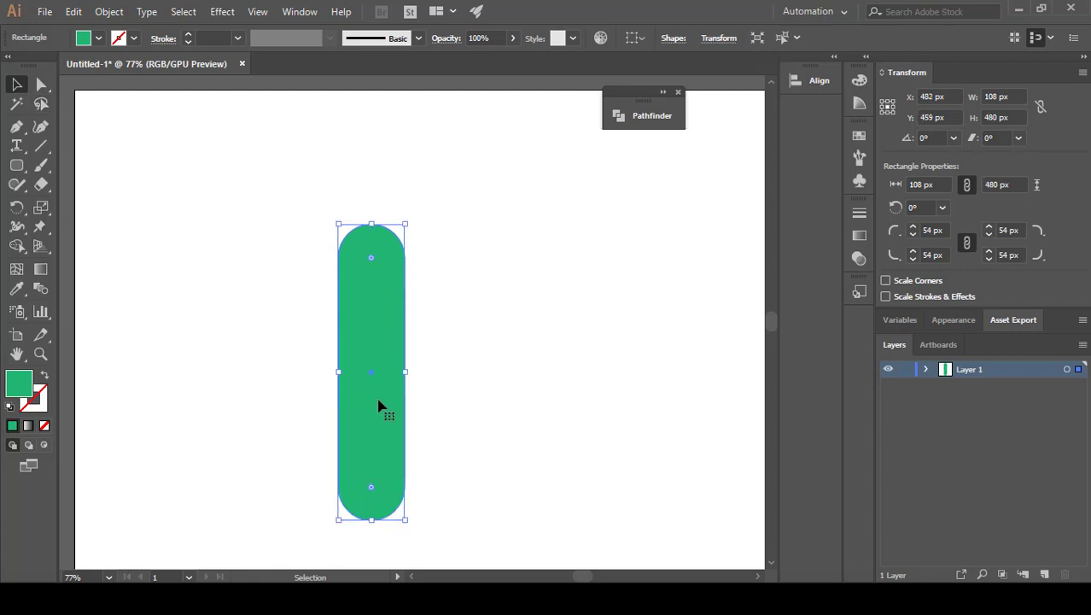
{"action": "scroll", "coordinate": [380, 376], "scroll_direction": "down", "scroll_amount": 1}
{"action": "left_click_drag", "start_coordinate": [379, 350], "coordinate": [450, 289]}
{"action": "key", "text": "ctrl+minus"}
{"action": "key", "text": "ctrl+minus"}
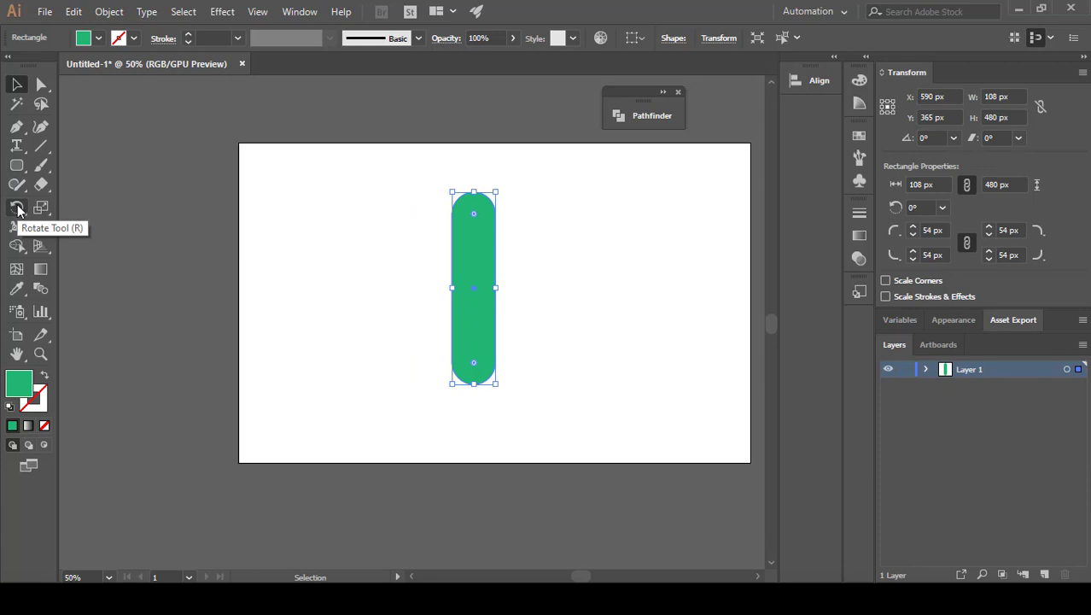
Try rotating the pill shape freely around its own centre with the Rotate tool and undo each rotation
{"action": "left_click", "coordinate": [18, 210]}
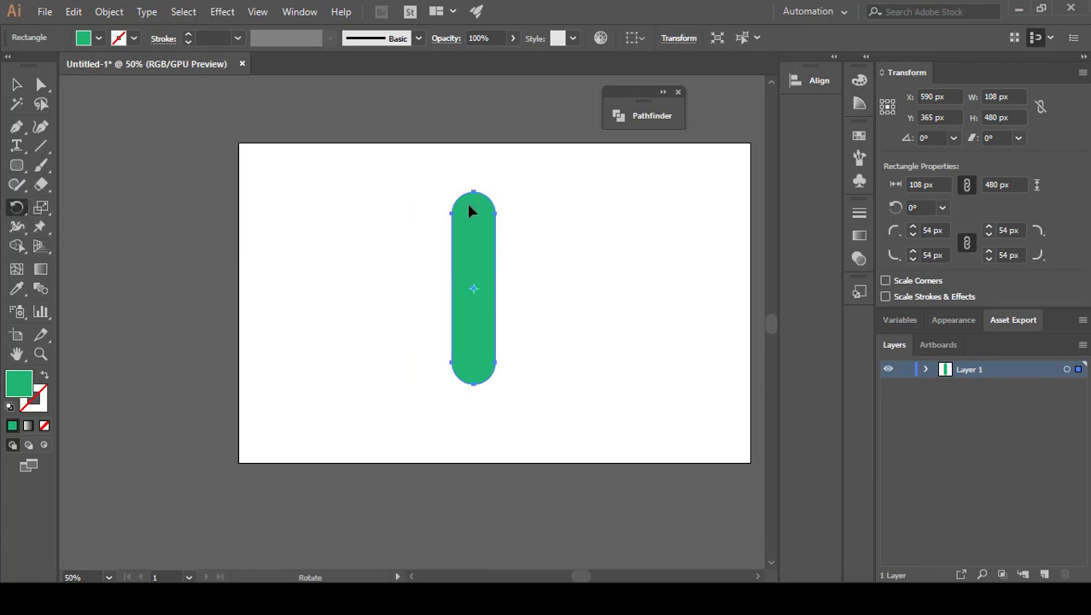
{"action": "left_click_drag", "start_coordinate": [468, 209], "coordinate": [556, 304]}
{"action": "key", "text": "ctrl+z"}
{"action": "left_click_drag", "start_coordinate": [495, 222], "coordinate": [560, 319]}
{"action": "key", "text": "ctrl+z"}
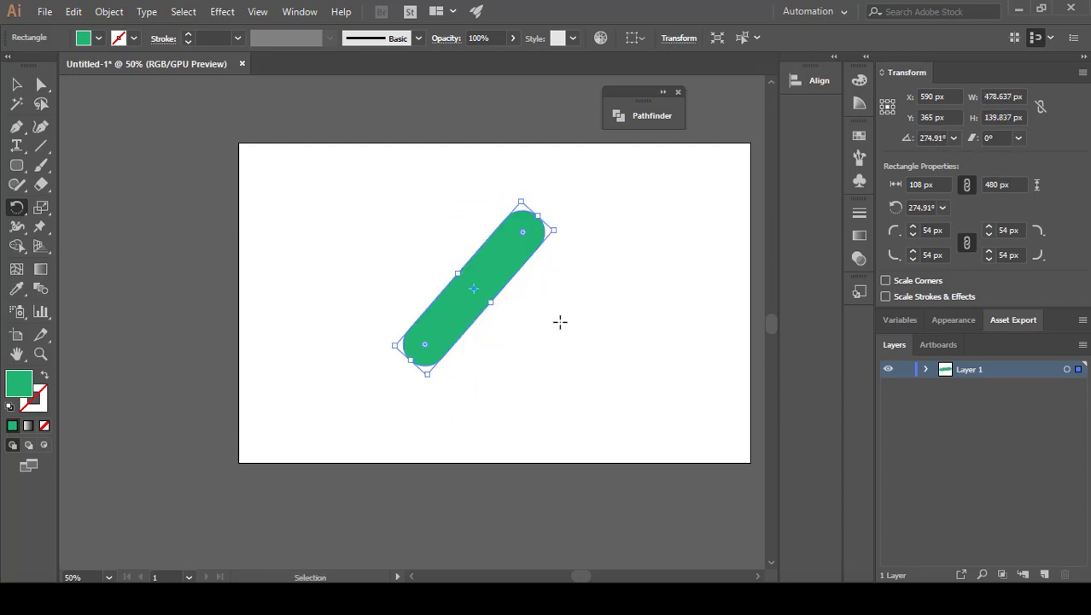
{"action": "key", "text": "ctrl+z"}
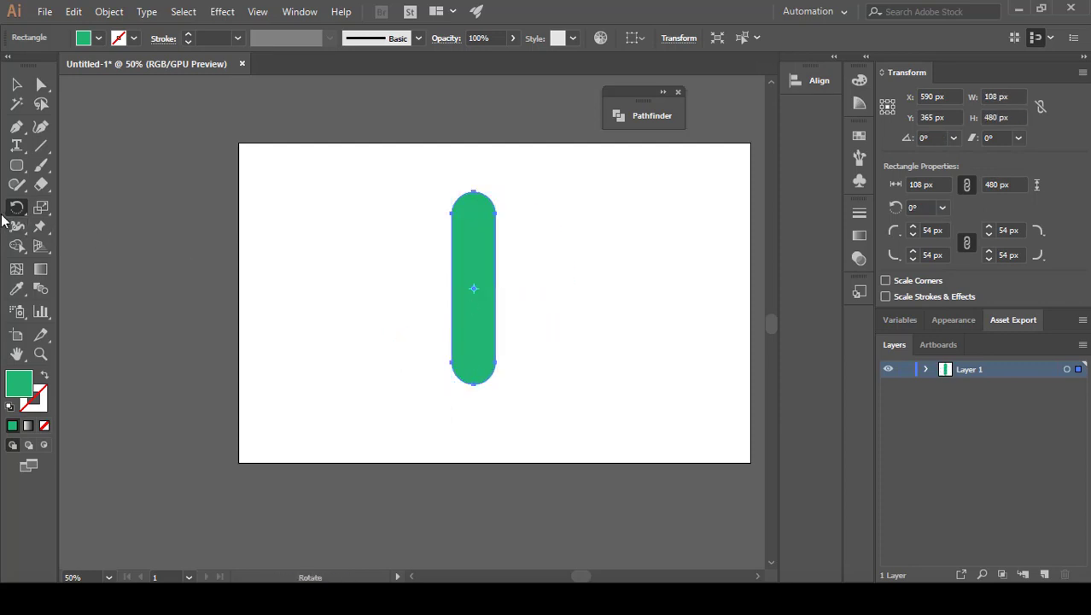
{"action": "key", "text": "v"}
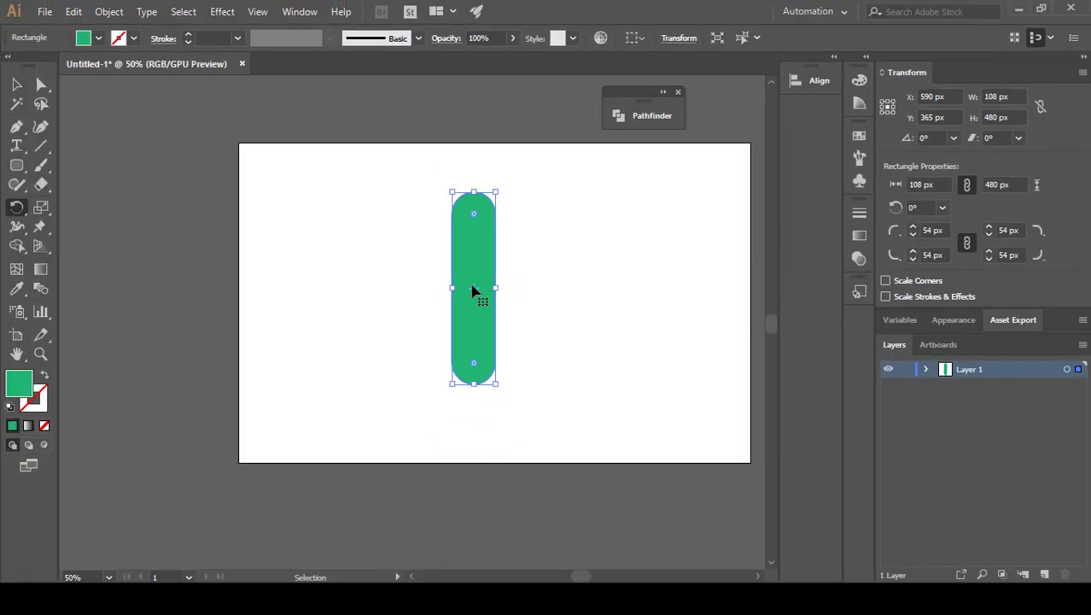
{"action": "key", "text": "r"}
{"action": "left_click_drag", "start_coordinate": [466, 207], "coordinate": [520, 268]}
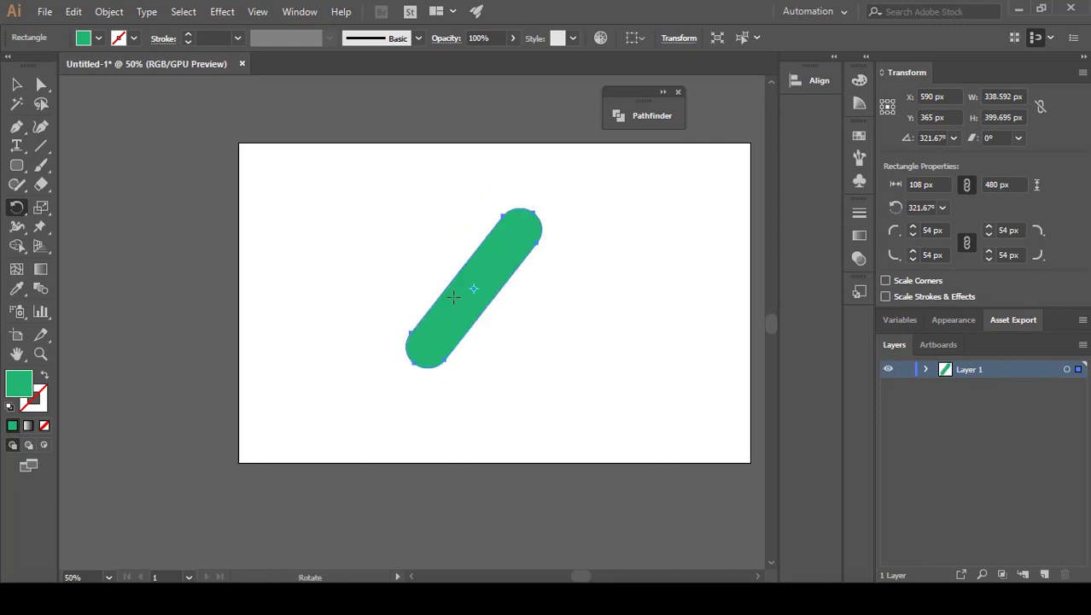
{"action": "key", "text": "ctrl+z"}
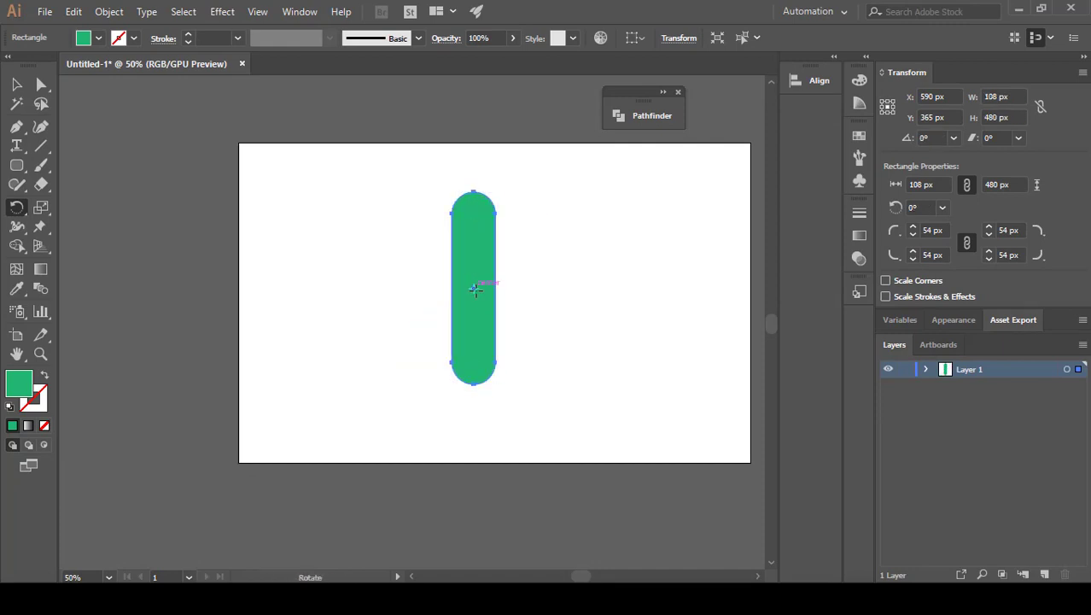
Try rotating the pill shape about 31° around a pivot placed at its lower end
{"action": "left_click_drag", "start_coordinate": [470, 378], "coordinate": [471, 382]}
{"action": "left_click_drag", "start_coordinate": [472, 205], "coordinate": [422, 307]}
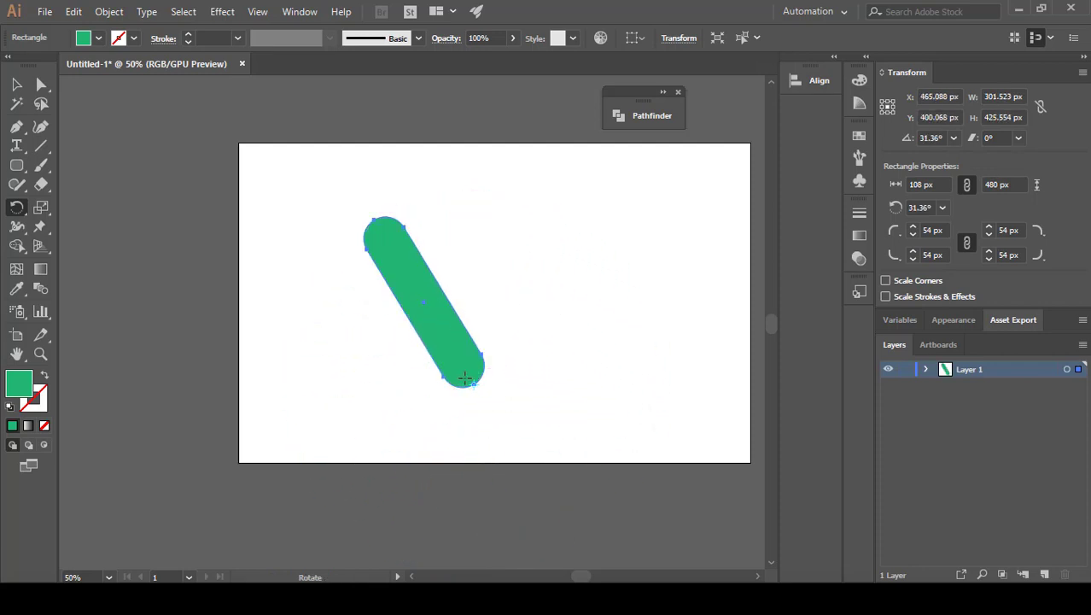
{"action": "left_click_drag", "start_coordinate": [391, 255], "coordinate": [452, 242]}
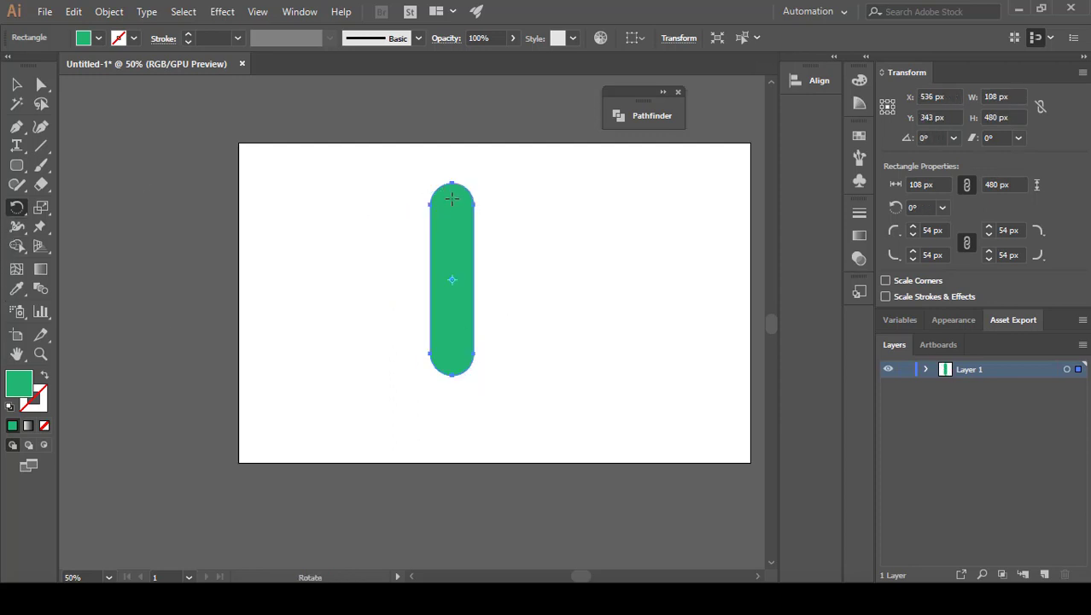
Try rotating the pill shape by exactly 45° around its centre with the preview on, and undo the rotation
{"action": "left_click", "coordinate": [452, 280], "text": "alt"}
{"action": "left_click_drag", "start_coordinate": [675, 174], "coordinate": [628, 155]}
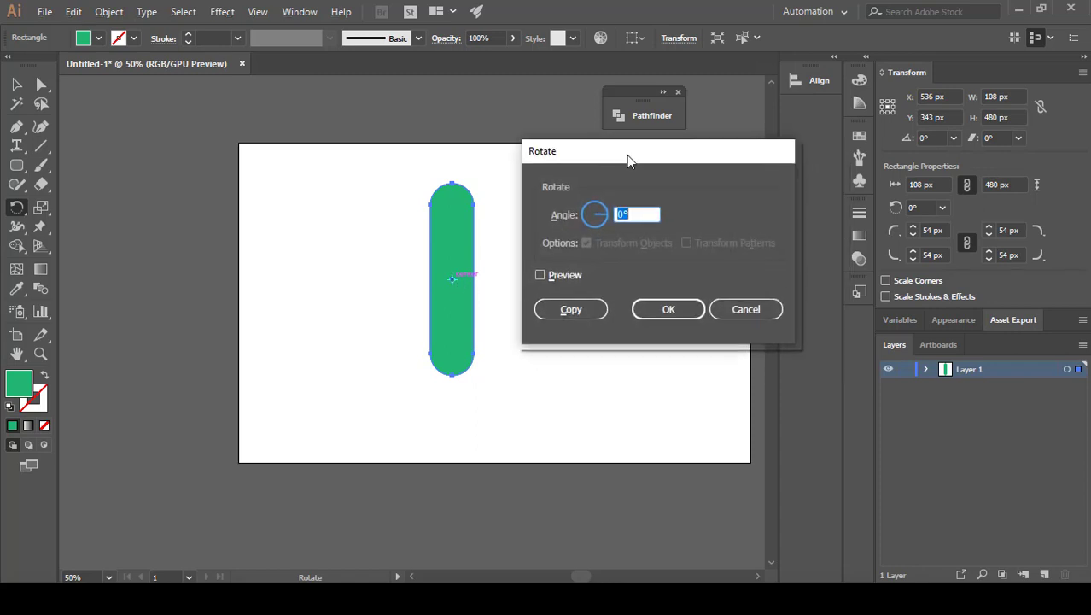
{"action": "type", "text": "45"}
{"action": "left_click", "coordinate": [539, 276]}
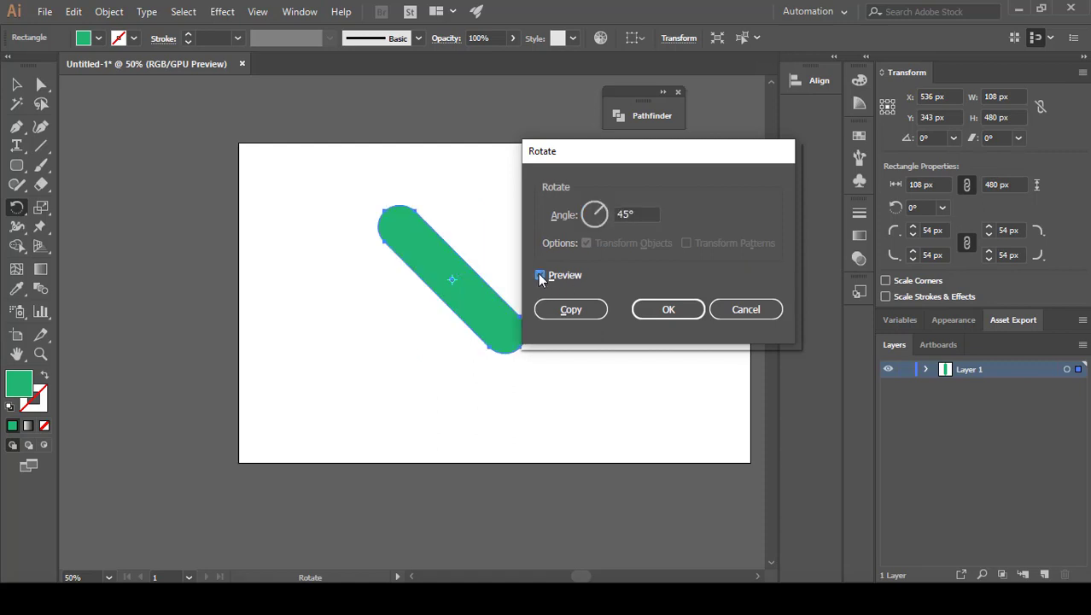
{"action": "left_click", "coordinate": [669, 311]}
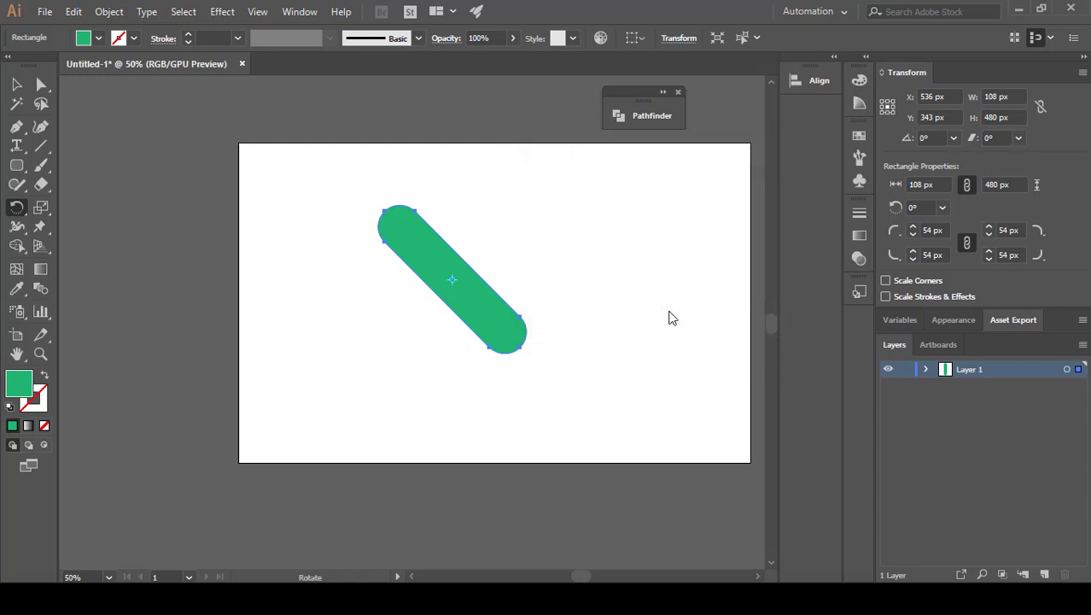
{"action": "key", "text": "ctrl+z"}
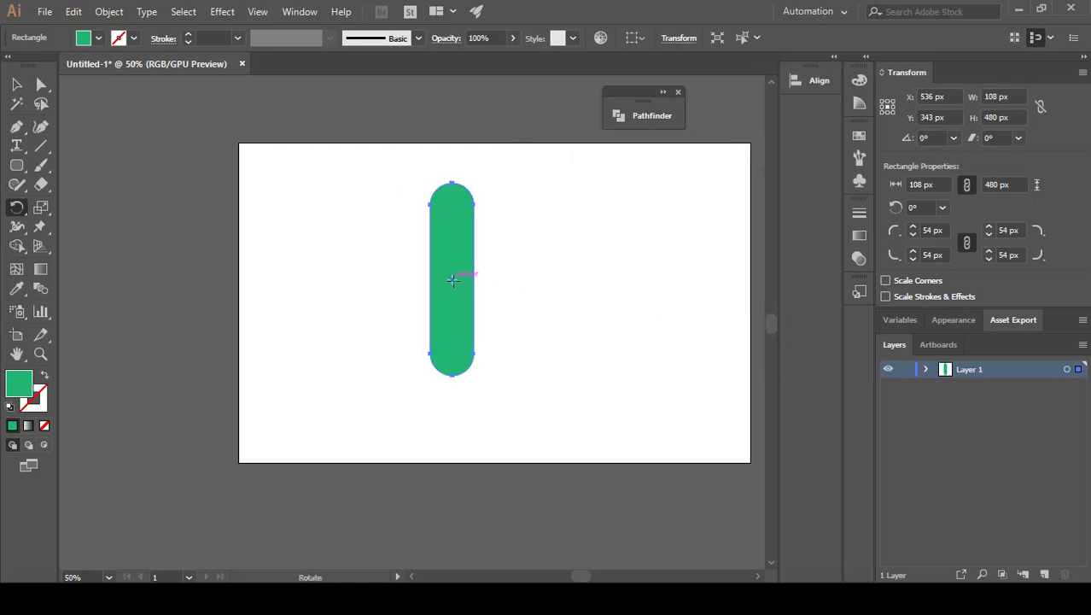
Make a copy of the pill rotated 45° around its centre and repeat the transformation to form an eight-petal flower
{"action": "key", "text": "Return"}
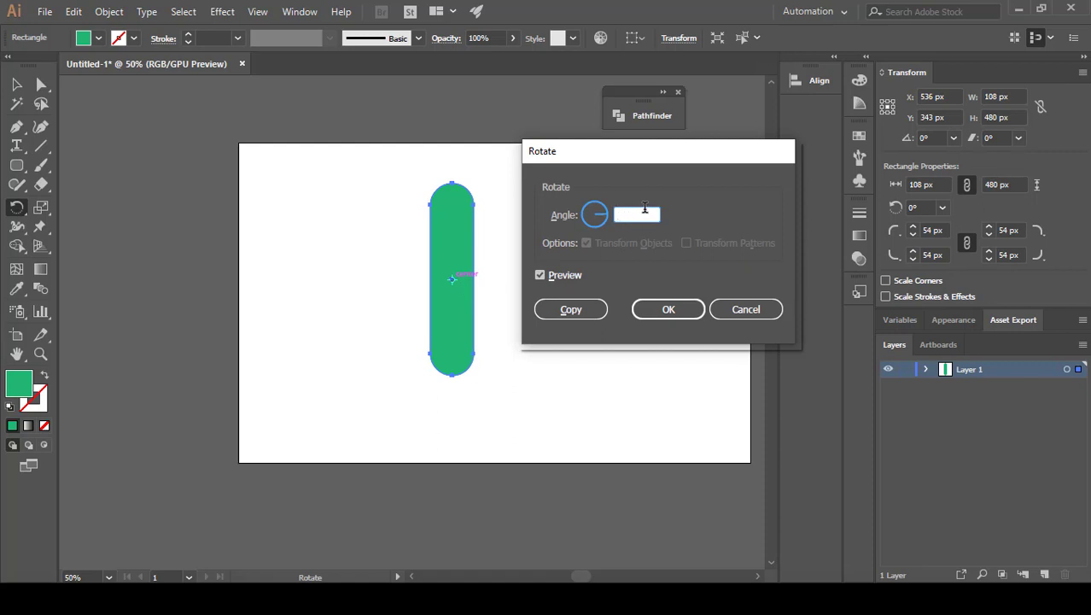
{"action": "left_click", "coordinate": [587, 310]}
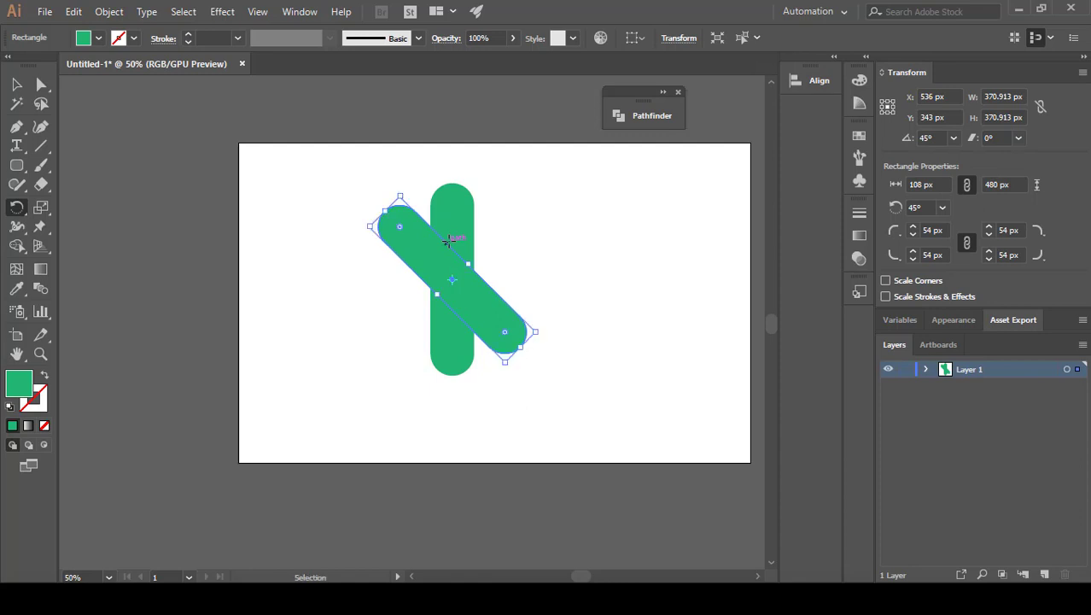
{"action": "key", "text": "ctrl+d"}
{"action": "key", "text": "ctrl+d"}
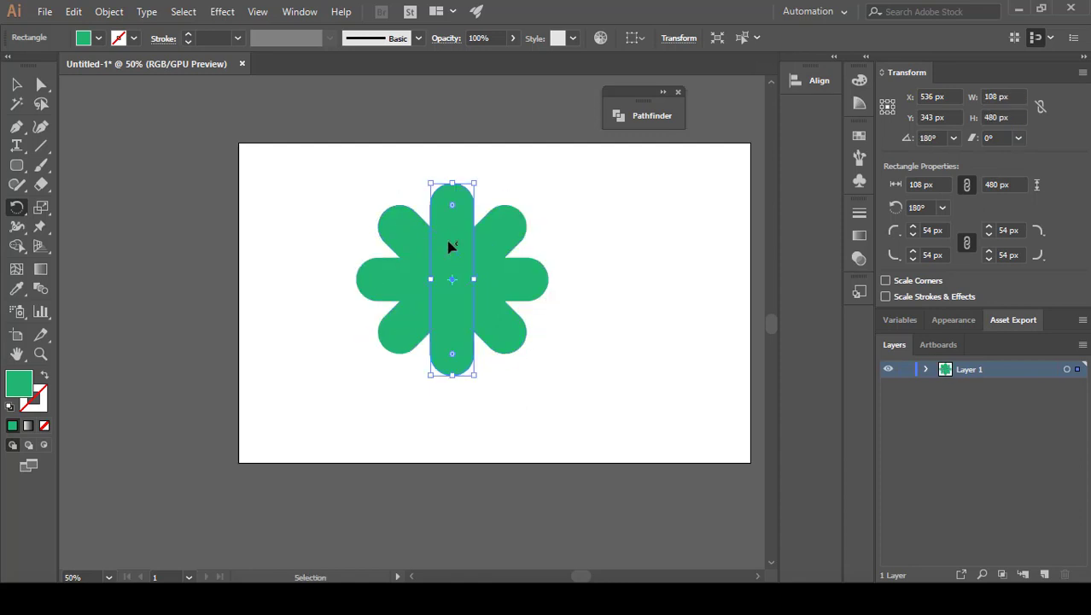
{"action": "left_click", "coordinate": [450, 247]}
{"action": "key", "text": "v"}
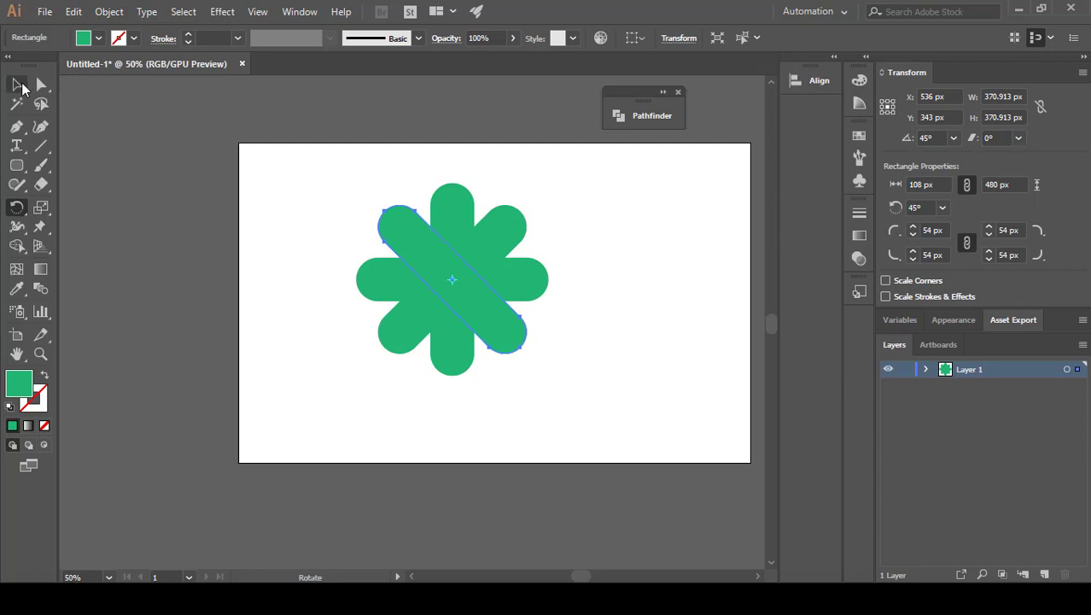
{"action": "left_click", "coordinate": [551, 292]}
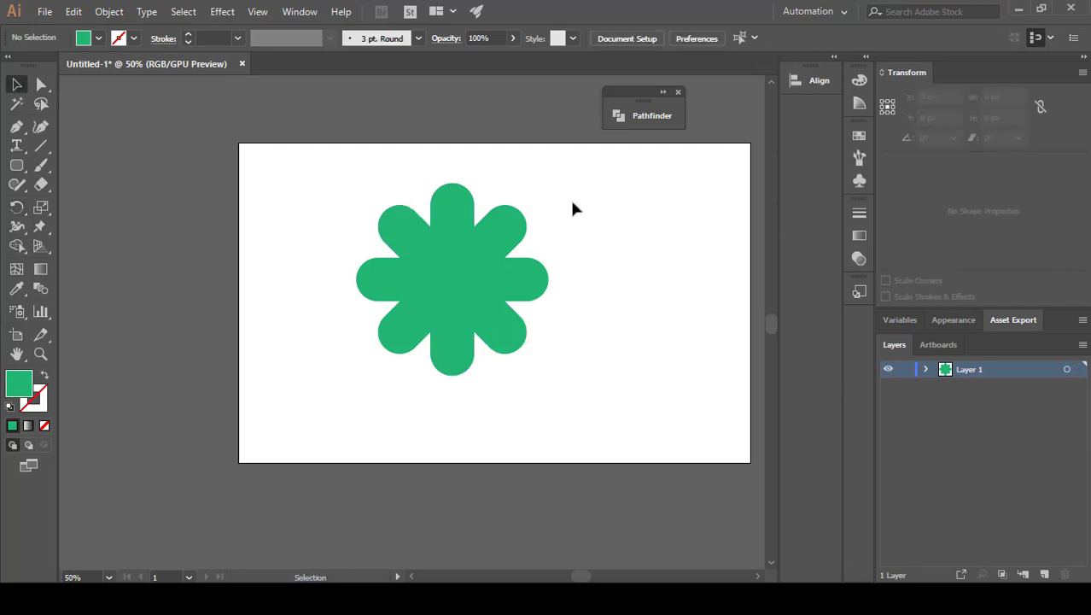
Lower the opacity of all the flower's petals to 51% so that their overlaps show through
{"action": "left_click_drag", "start_coordinate": [572, 207], "coordinate": [294, 419]}
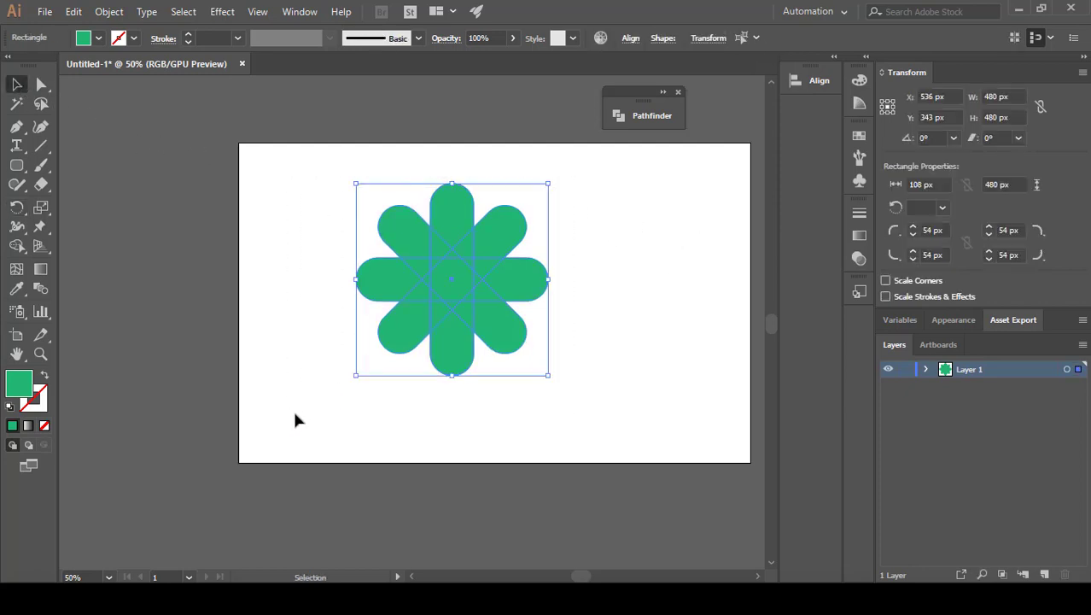
{"action": "left_click", "coordinate": [512, 38]}
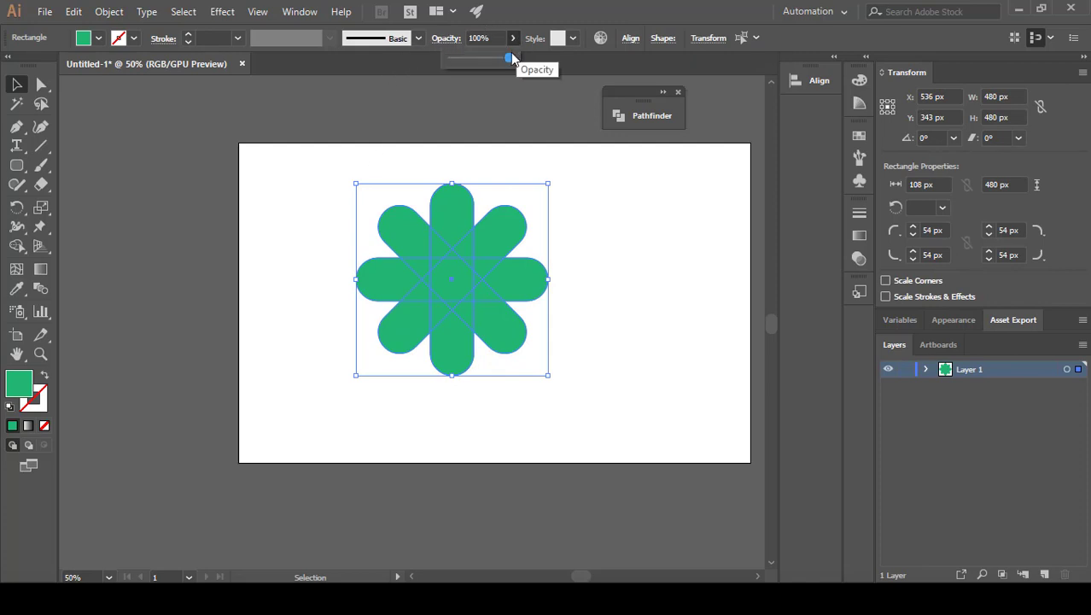
{"action": "left_click_drag", "start_coordinate": [511, 53], "coordinate": [481, 69]}
{"action": "left_click", "coordinate": [639, 281]}
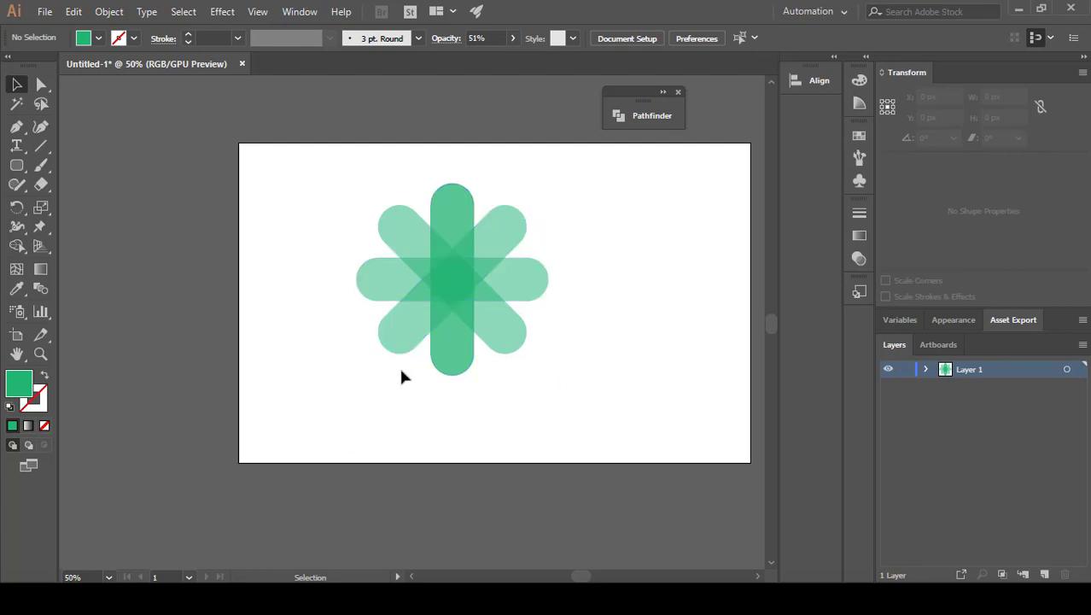
Select the whole flower and delete it from the artboard
{"action": "left_click_drag", "start_coordinate": [335, 175], "coordinate": [581, 386]}
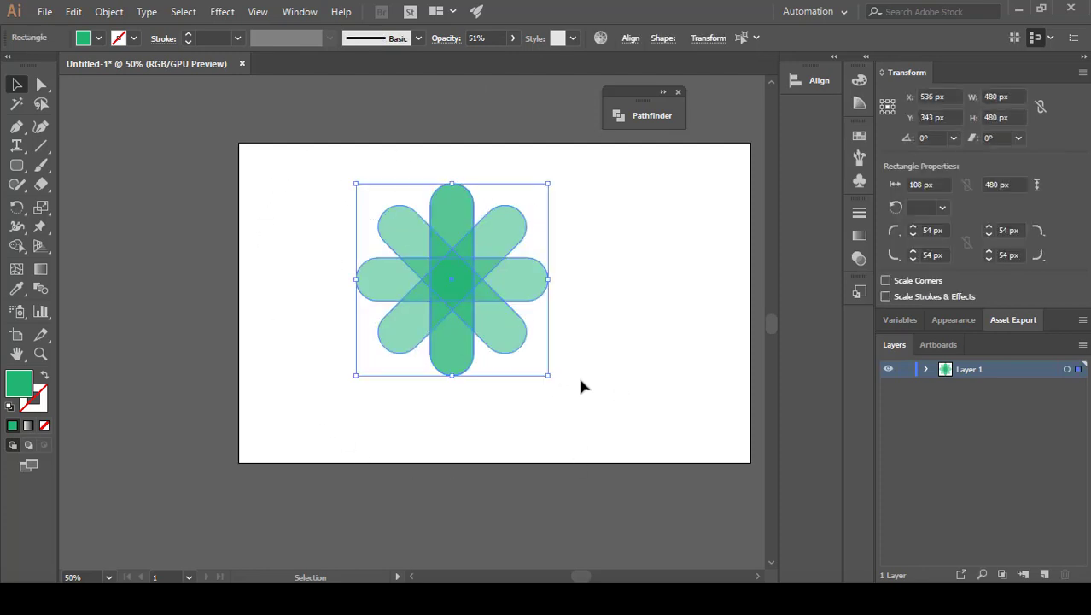
{"action": "key", "text": "Delete"}
Draw a narrow vertical rectangle about 20 × 176 px and move it to about X 495, Y 215 px
{"action": "left_click", "coordinate": [18, 166]}
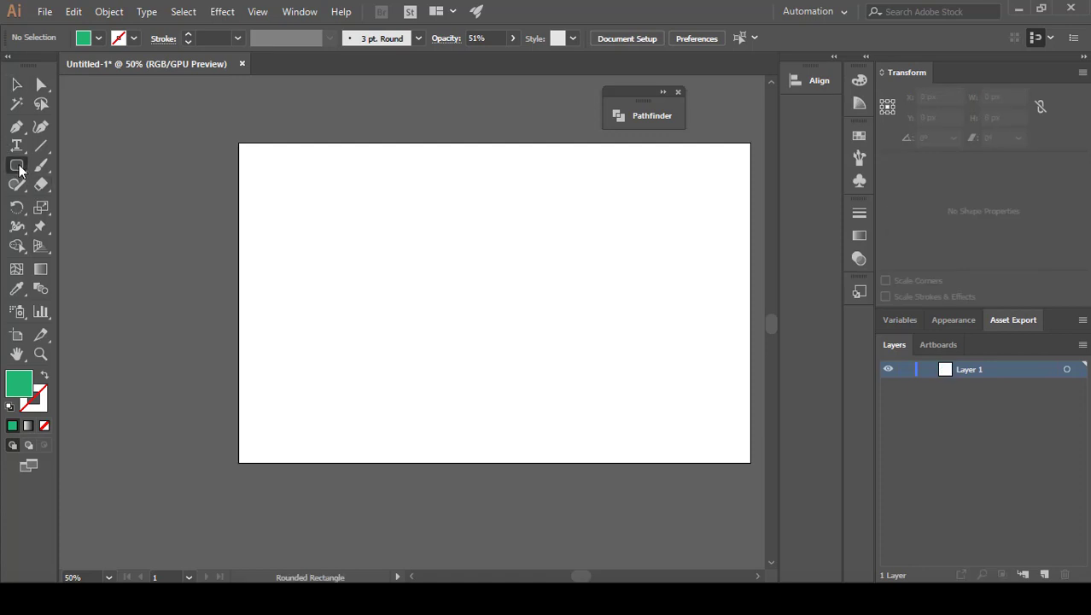
{"action": "left_click_drag", "start_coordinate": [18, 167], "coordinate": [104, 163]}
{"action": "left_click_drag", "start_coordinate": [421, 200], "coordinate": [427, 268]}
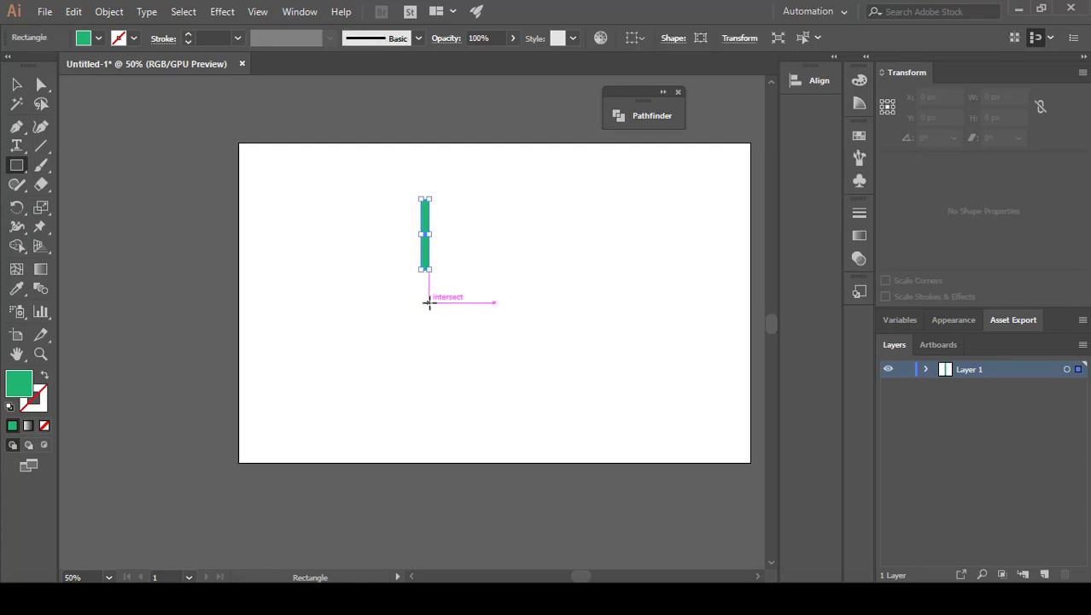
{"action": "left_click", "coordinate": [16, 84]}
{"action": "scroll", "coordinate": [308, 219], "scroll_direction": "up", "scroll_amount": 2, "text": "alt"}
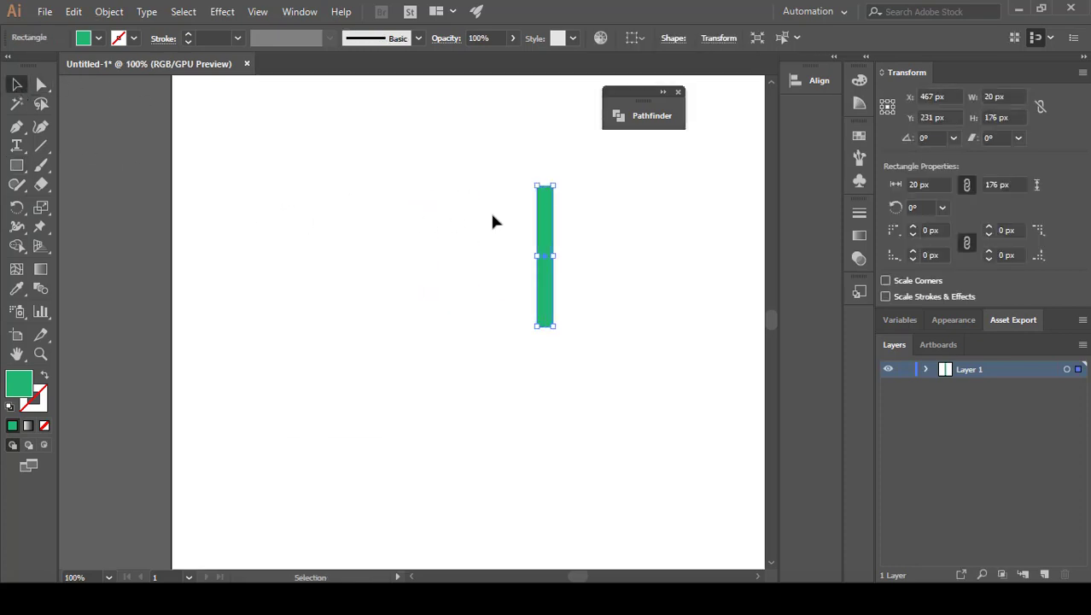
{"action": "scroll", "coordinate": [495, 219], "scroll_direction": "down", "scroll_amount": 2, "text": "alt"}
{"action": "mouse_move", "coordinate": [522, 228]}
{"action": "left_mouse_down"}
{"action": "mouse_move", "coordinate": [559, 239]}
{"action": "mouse_move", "coordinate": [531, 222]}
{"action": "left_mouse_up"}
Draw a circle about 168 px in diameter and place it centred directly below the narrow bar, touching its lower end
{"action": "left_click", "coordinate": [17, 166]}
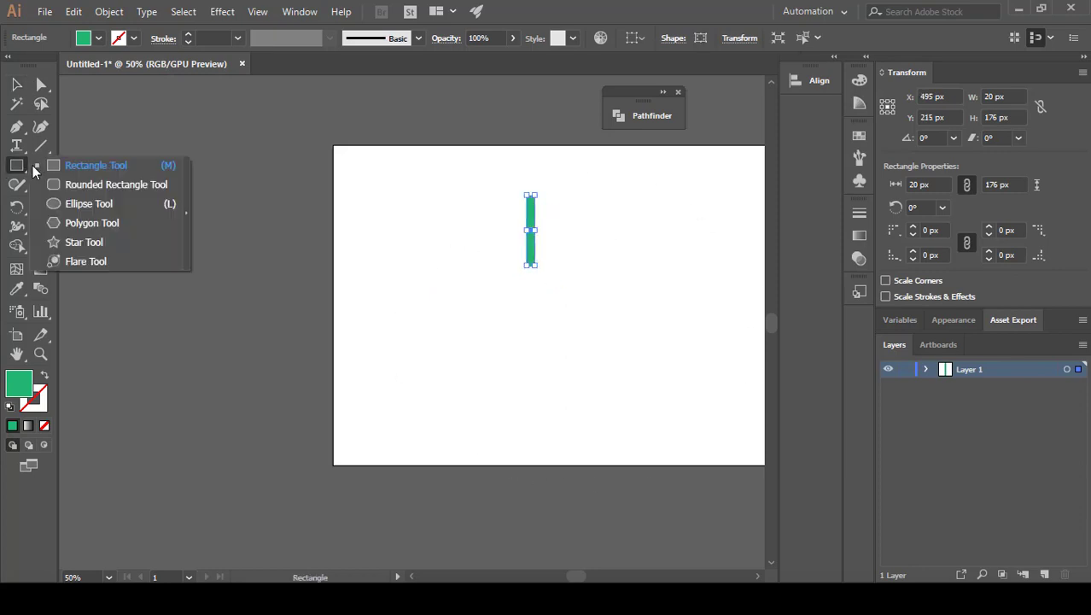
{"action": "left_click", "coordinate": [77, 205]}
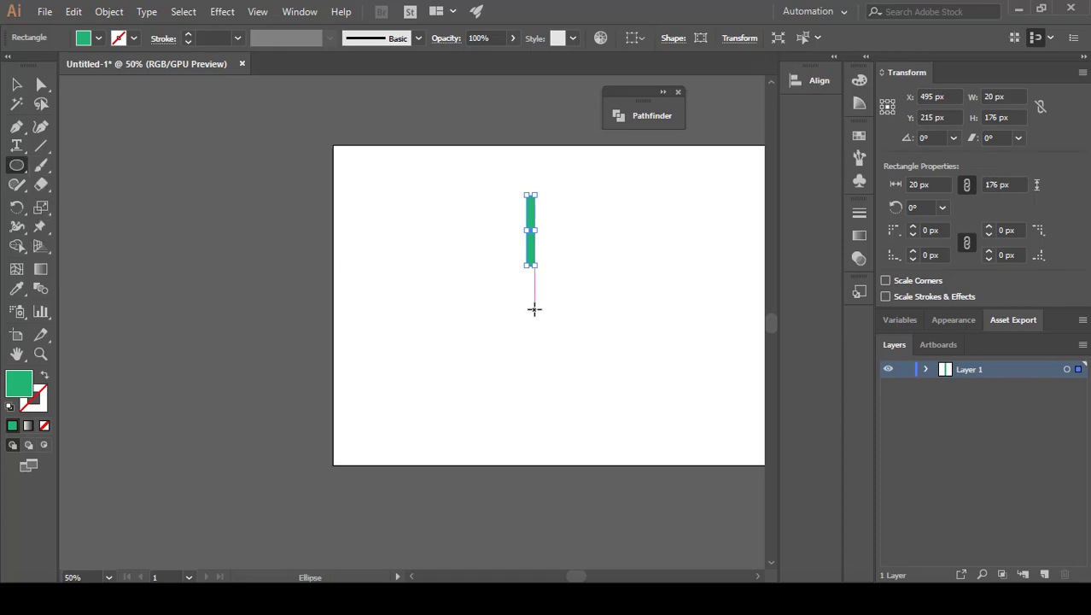
{"action": "left_click_drag", "start_coordinate": [533, 307], "coordinate": [487, 369]}
{"action": "left_click", "coordinate": [16, 84]}
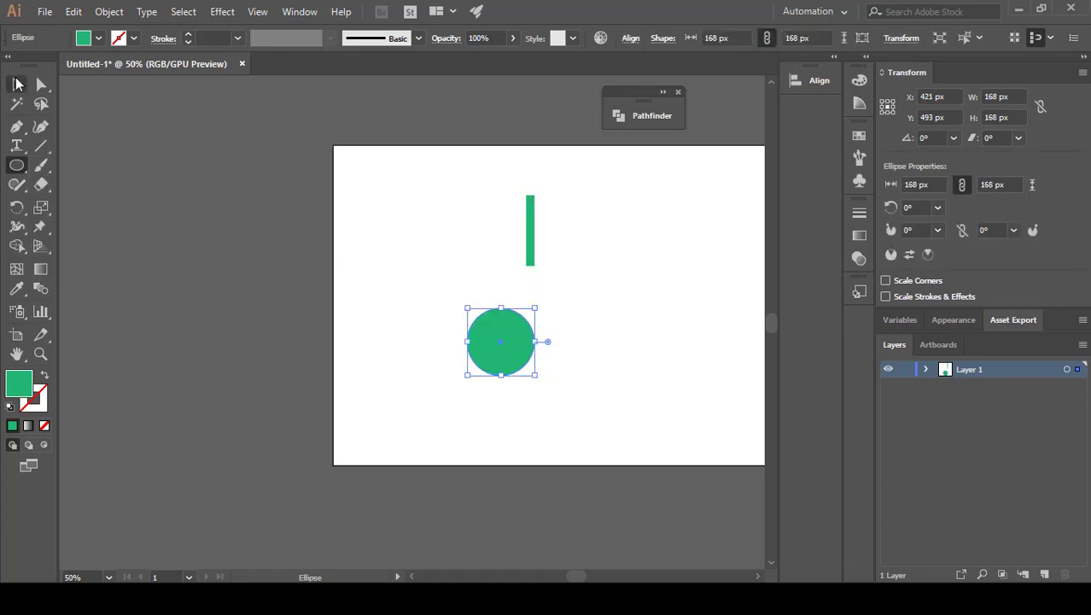
{"action": "scroll", "coordinate": [384, 280], "scroll_direction": "up", "scroll_amount": 1}
{"action": "left_click_drag", "start_coordinate": [543, 350], "coordinate": [582, 293]}
{"action": "left_click", "coordinate": [457, 247]}
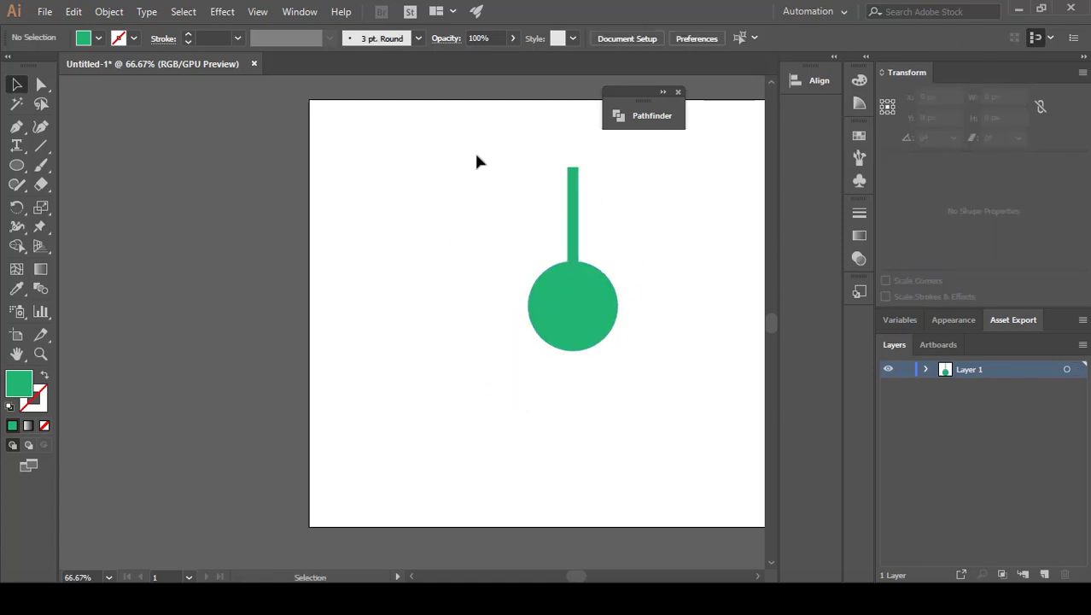
Make a copy of the narrow bar rotated by 360/10 degrees about the circle's centre
{"action": "left_click", "coordinate": [576, 207]}
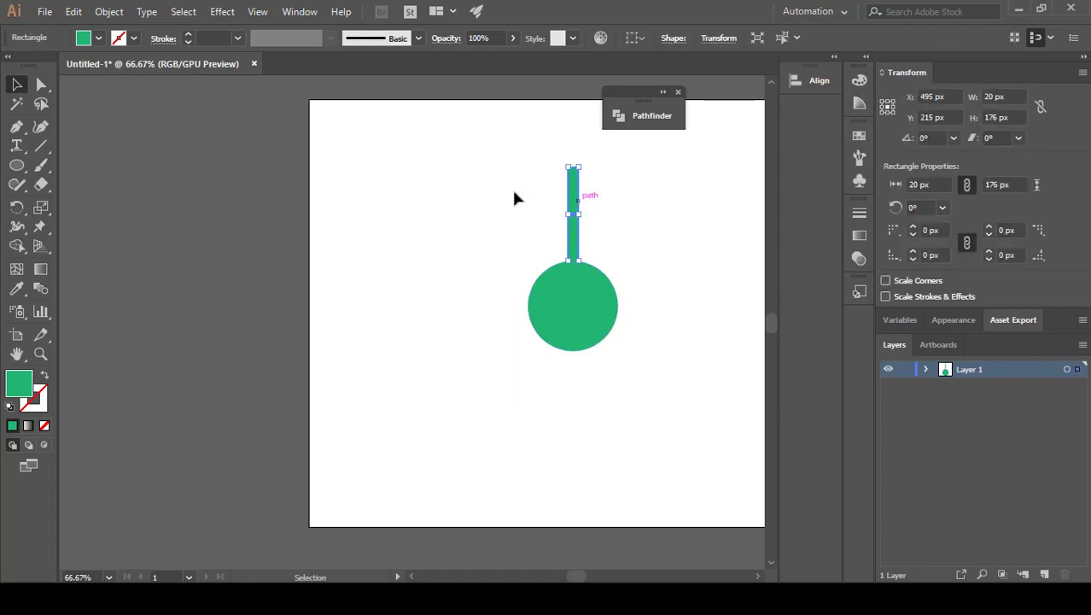
{"action": "left_click", "coordinate": [17, 207]}
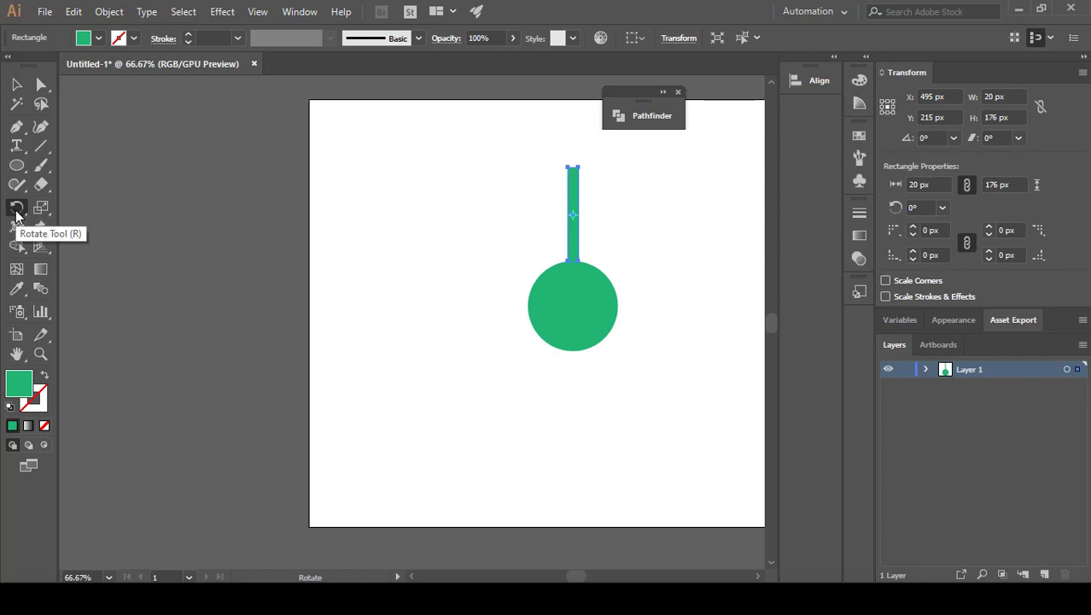
{"action": "scroll", "coordinate": [585, 227], "scroll_direction": "up", "scroll_amount": 2}
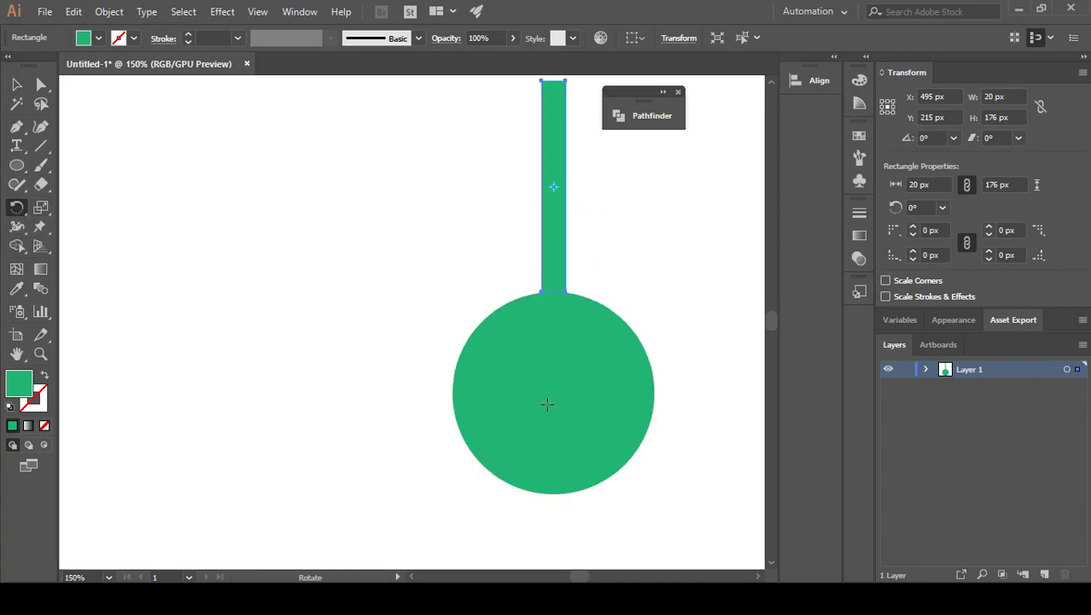
{"action": "scroll", "coordinate": [548, 404], "scroll_direction": "down", "scroll_amount": 1}
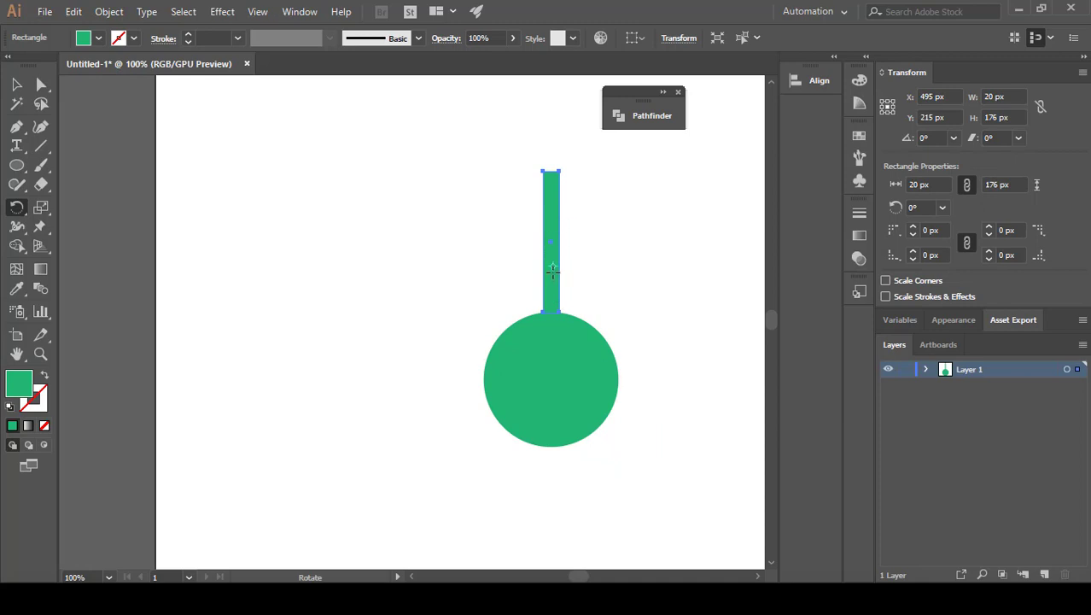
{"action": "left_click", "coordinate": [549, 377], "text": "alt"}
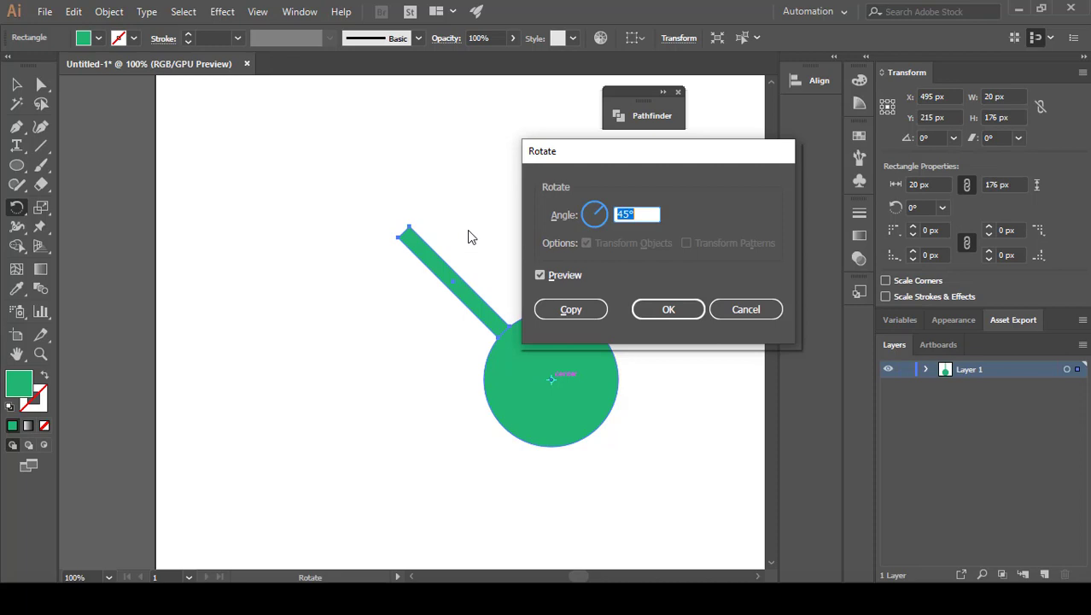
{"action": "type", "text": "360/10"}
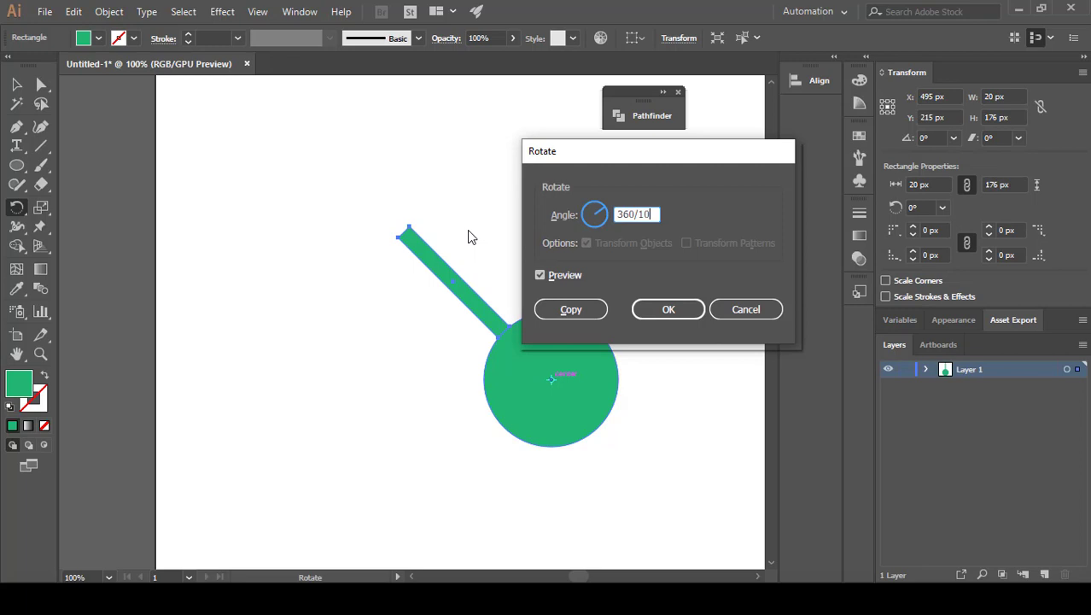
{"action": "left_click", "coordinate": [571, 310]}
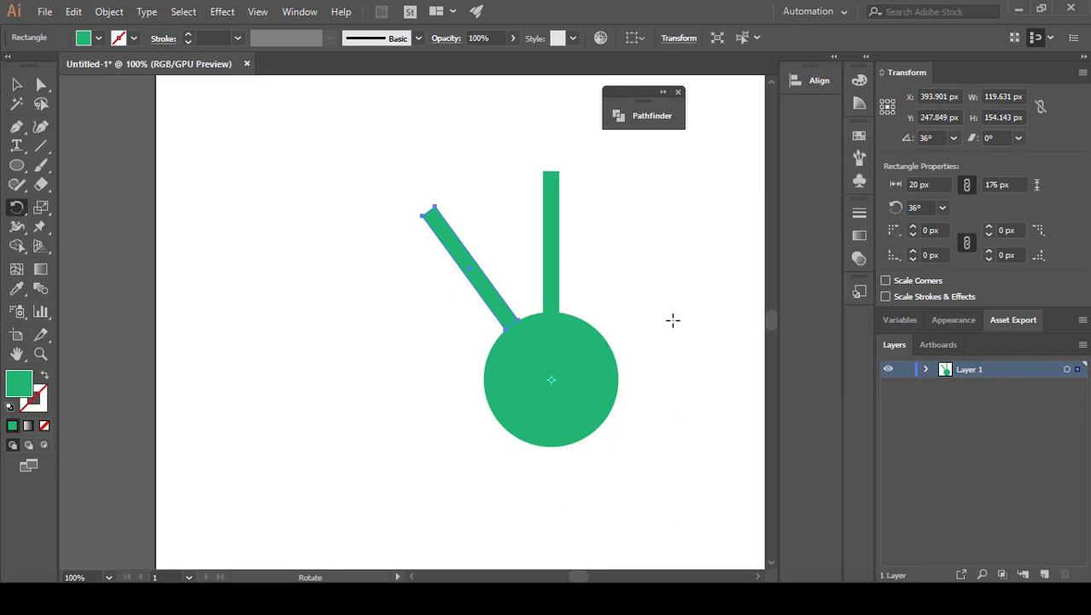
Repeat the rotated copy until ten evenly spaced bars surround the circle
{"action": "key", "text": "v"}
{"action": "key", "text": "ctrl+d"}
{"action": "key", "text": "ctrl+d"}
{"action": "key", "text": "ctrl+d"}
{"action": "key", "text": "ctrl+d"}
{"action": "key", "text": "ctrl+d"}
{"action": "key", "text": "ctrl+d"}
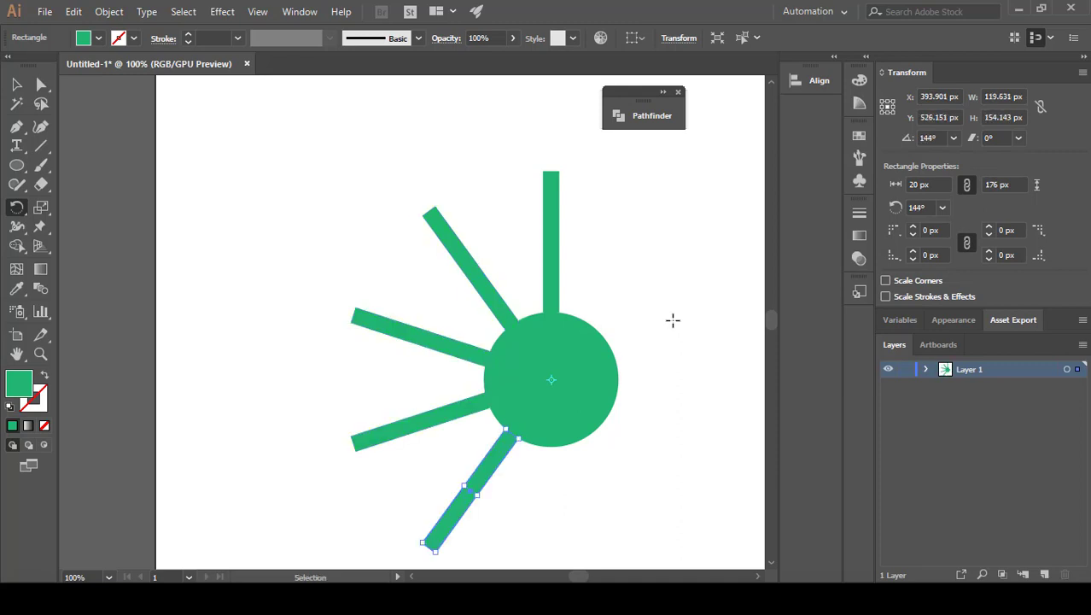
{"action": "key", "text": "ctrl+d"}
{"action": "key", "text": "ctrl+d"}
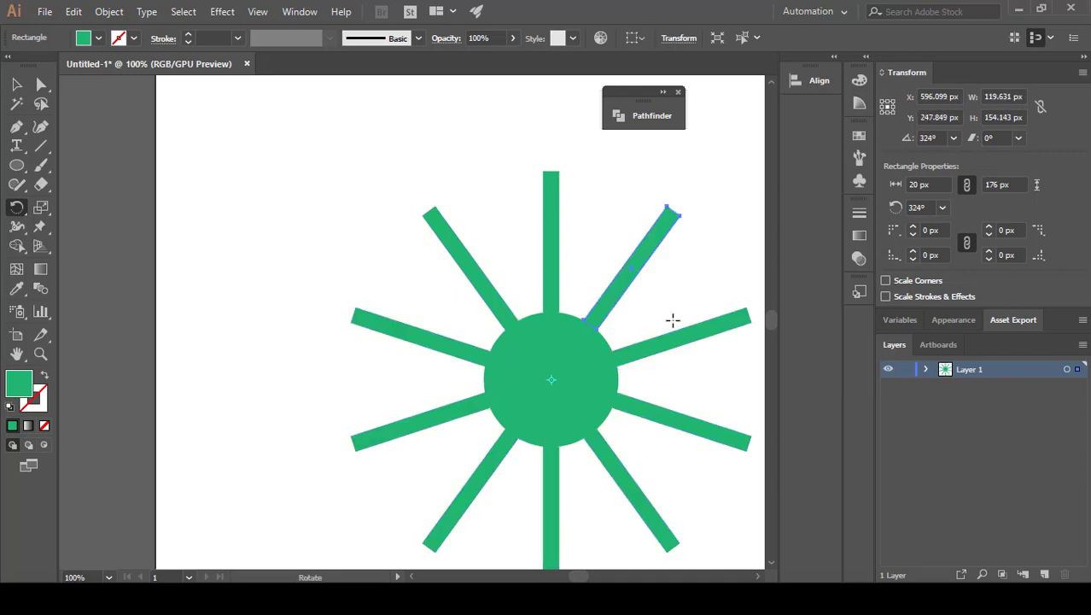
Undo all the rotated bar copies back to the single vertical bar and the circle
{"action": "key", "text": "ctrl+z"}
{"action": "key", "text": "ctrl+z"}
{"action": "key", "text": "ctrl+z"}
{"action": "key", "text": "ctrl+z"}
{"action": "key", "text": "ctrl+z"}
{"action": "key", "text": "ctrl+z"}
{"action": "key", "text": "ctrl+z"}
{"action": "key", "text": "ctrl+z"}
{"action": "key", "text": "ctrl+z"}
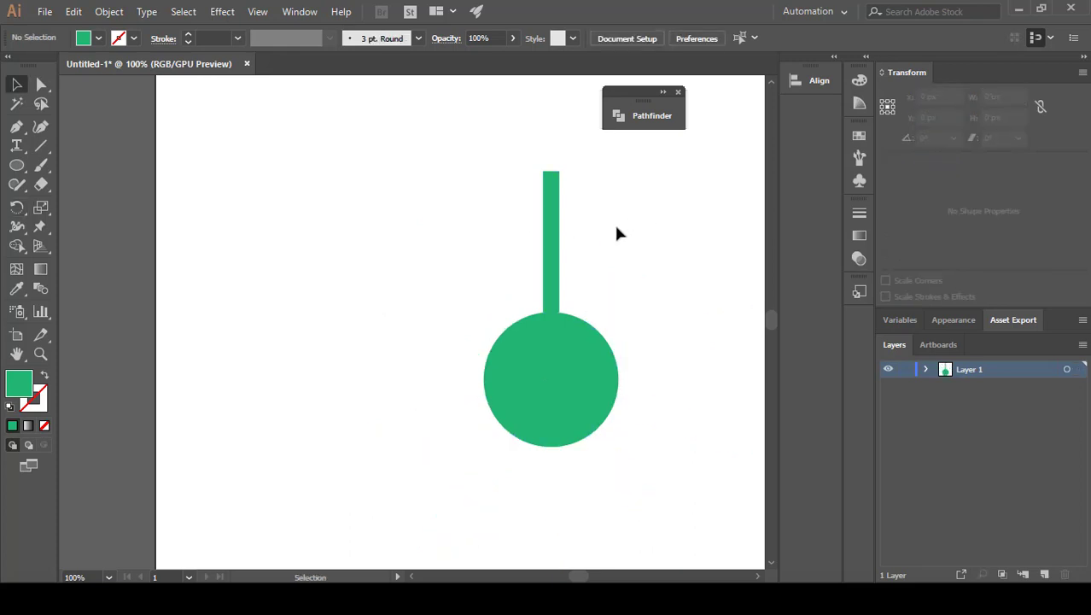
Copy the vertical bar around the circle's centre with a rotation angle of 360/50 degrees
{"action": "left_click", "coordinate": [551, 257]}
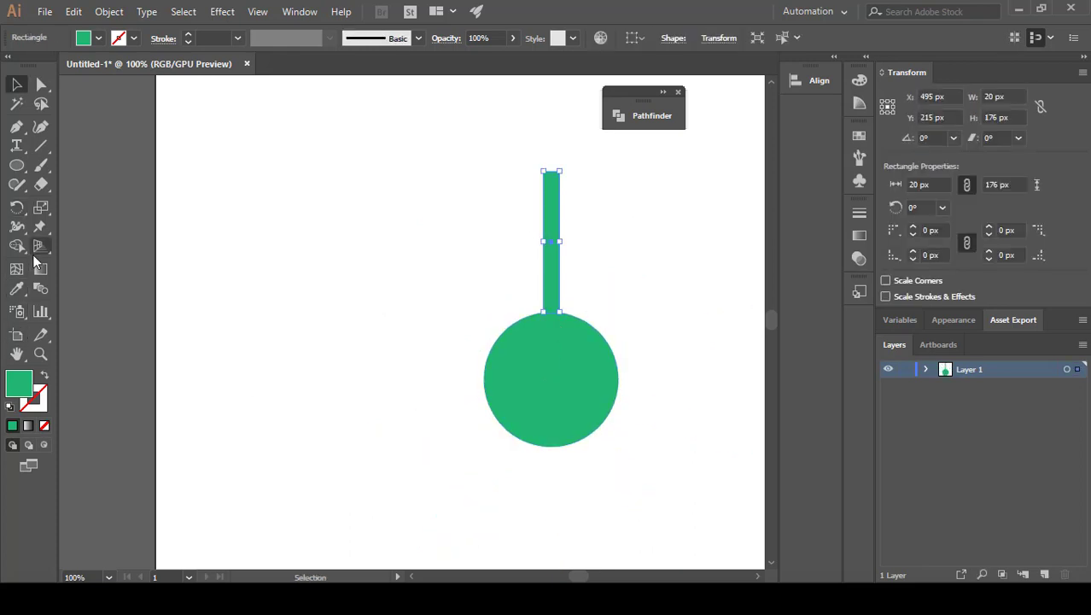
{"action": "left_click", "coordinate": [16, 210]}
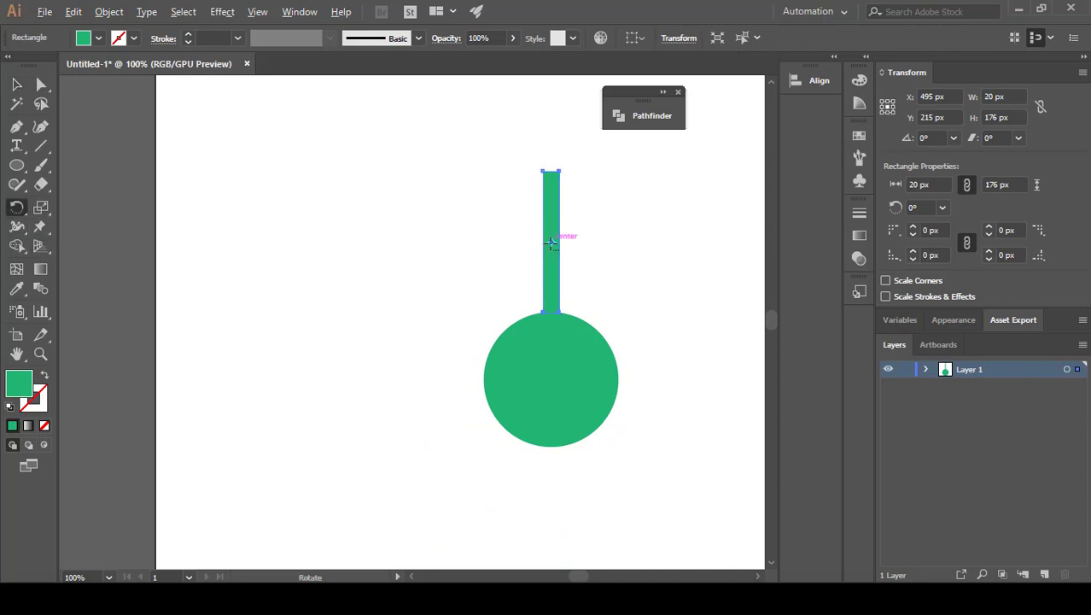
{"action": "left_click_drag", "start_coordinate": [552, 243], "coordinate": [552, 331]}
{"action": "left_click", "coordinate": [555, 380], "text": "alt"}
{"action": "type", "text": "3"}
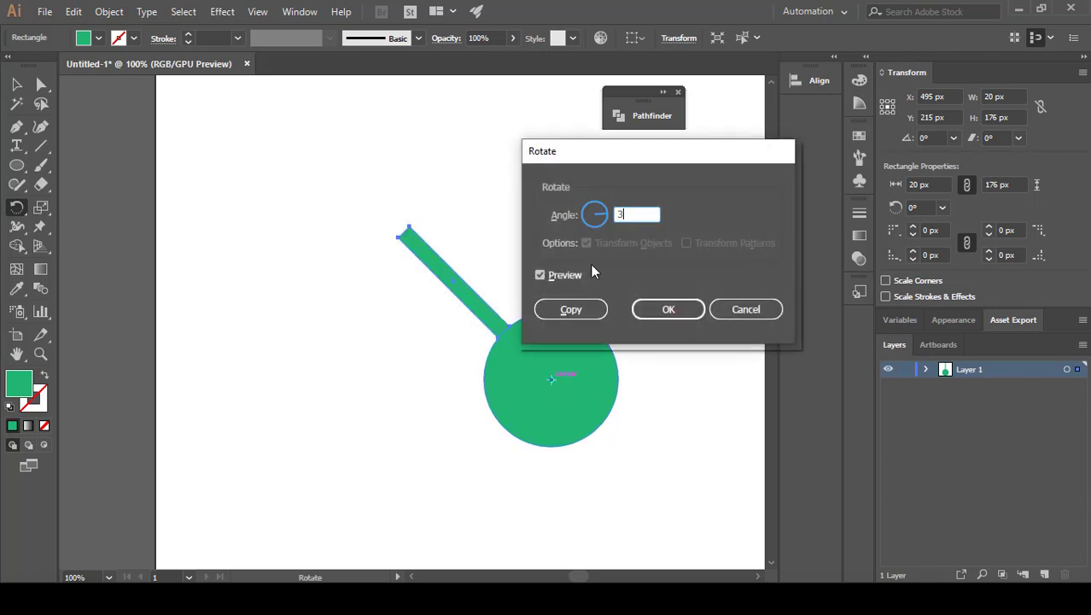
{"action": "type", "text": "60/50"}
{"action": "left_click", "coordinate": [573, 309]}
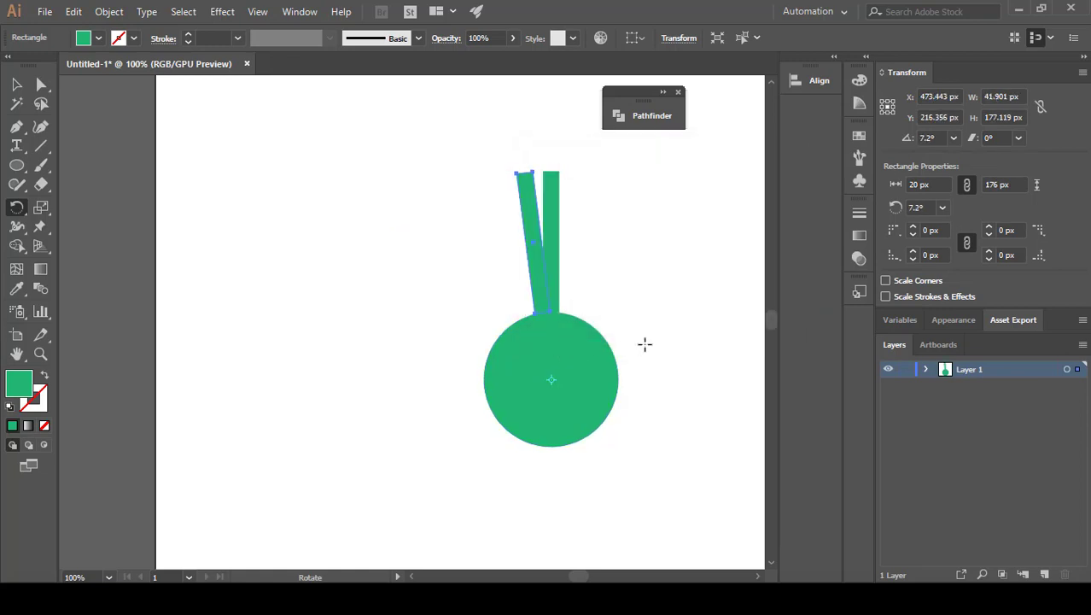
Repeat the 360/50-degree rotated copy until fifty bars form a full ring around the circle
{"action": "key", "text": "ctrl+d"}
{"action": "key", "text": "ctrl+d"}
{"action": "key", "text": "ctrl+d"}
{"action": "key", "text": "ctrl+d"}
{"action": "key", "text": "ctrl+d"}
{"action": "key", "text": "ctrl+d"}
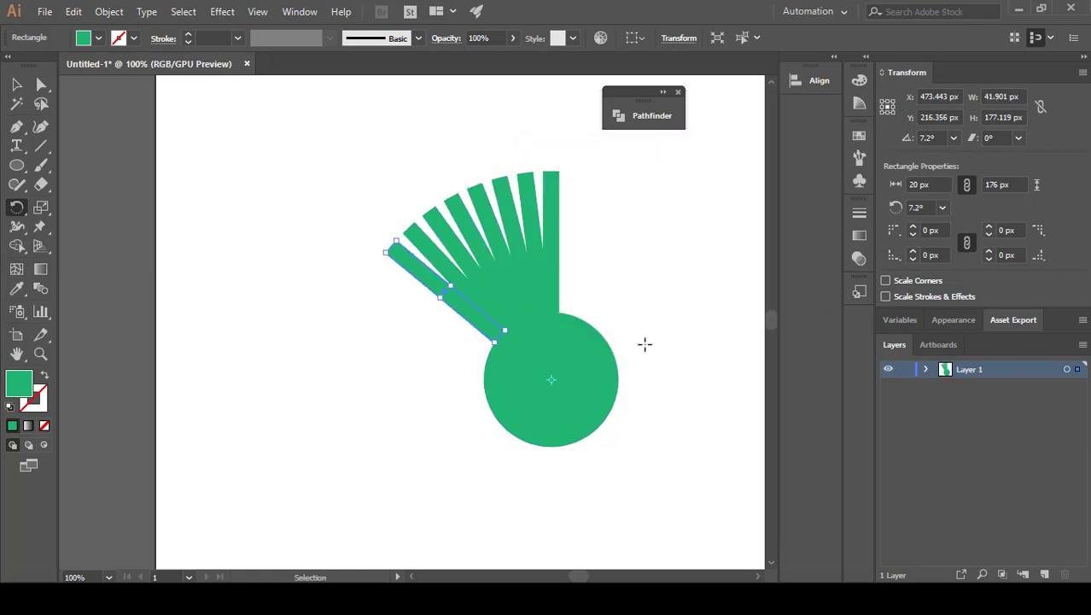
{"action": "key", "text": "ctrl+d"}
{"action": "key", "text": "ctrl+d"}
{"action": "key", "text": "ctrl+d"}
{"action": "key", "text": "ctrl+d"}
{"action": "key", "text": "ctrl+d"}
{"action": "key", "text": "ctrl+d"}
{"action": "key", "text": "ctrl+d"}
{"action": "key", "text": "ctrl+d"}
{"action": "key", "text": "ctrl+d"}
{"action": "key", "text": "ctrl+d"}
{"action": "key", "text": "ctrl+d"}
{"action": "key", "text": "ctrl+d"}
{"action": "key", "text": "ctrl+d"}
{"action": "key", "text": "ctrl+d"}
{"action": "key", "text": "ctrl+d"}
{"action": "key", "text": "ctrl+d"}
{"action": "key", "text": "ctrl+d"}
{"action": "key", "text": "ctrl+d"}
{"action": "key", "text": "ctrl+d"}
{"action": "key", "text": "ctrl+d"}
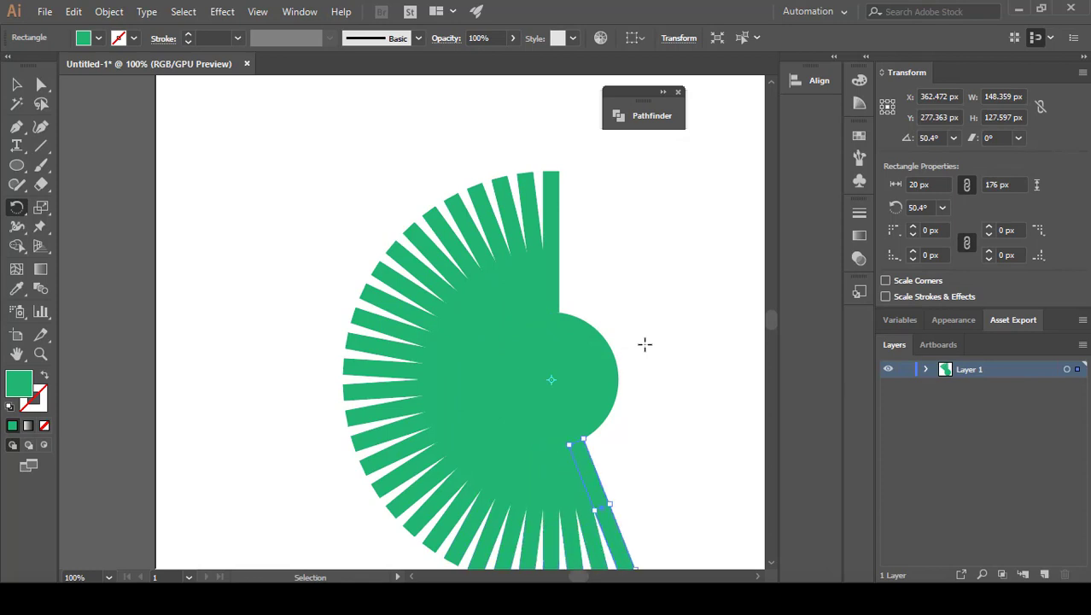
{"action": "key", "text": "ctrl+d"}
{"action": "key", "text": "ctrl+d"}
{"action": "key", "text": "ctrl+d"}
{"action": "key", "text": "ctrl+d"}
{"action": "key", "text": "ctrl+d"}
{"action": "key", "text": "ctrl+d"}
{"action": "key", "text": "ctrl+d"}
{"action": "key", "text": "ctrl+d"}
{"action": "key", "text": "ctrl+d"}
{"action": "key", "text": "ctrl+d"}
{"action": "key", "text": "ctrl+d"}
{"action": "key", "text": "ctrl+d"}
{"action": "key", "text": "ctrl+d"}
{"action": "key", "text": "ctrl+d"}
{"action": "key", "text": "ctrl+d"}
{"action": "key", "text": "ctrl+d"}
{"action": "key", "text": "ctrl+d"}
{"action": "key", "text": "ctrl+d"}
{"action": "key", "text": "ctrl+d"}
{"action": "key", "text": "ctrl+d"}
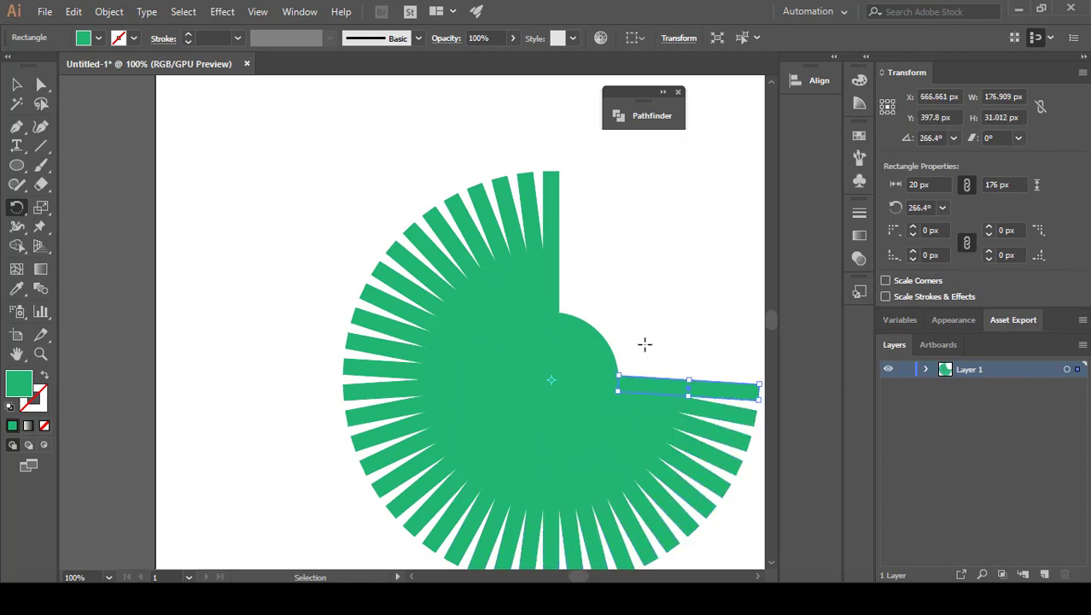
{"action": "key", "text": "ctrl+d"}
{"action": "key", "text": "ctrl+d"}
{"action": "key", "text": "ctrl+d"}
{"action": "key", "text": "ctrl+d"}
{"action": "key", "text": "ctrl+d"}
{"action": "key", "text": "ctrl+d"}
{"action": "key", "text": "ctrl+d"}
{"action": "key", "text": "ctrl+d"}
{"action": "key", "text": "ctrl+d"}
{"action": "key", "text": "ctrl+d"}
{"action": "key", "text": "ctrl+d"}
{"action": "key", "text": "ctrl+d"}
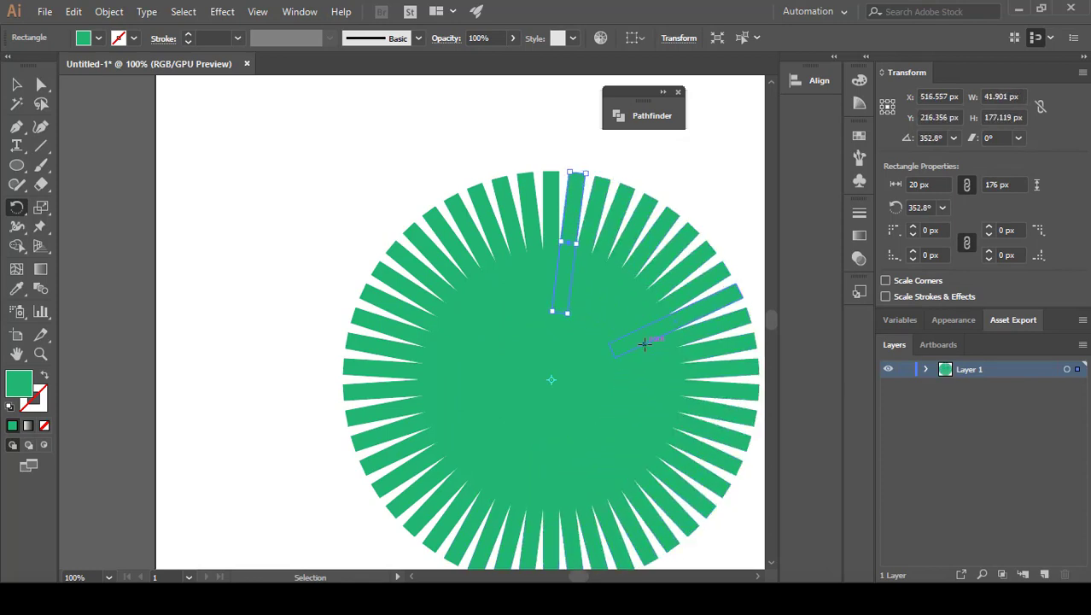
Select the circle with all its bars and lower their opacity to 64% to reveal the overlaps
{"action": "scroll", "coordinate": [609, 285], "scroll_direction": "down", "scroll_amount": 2}
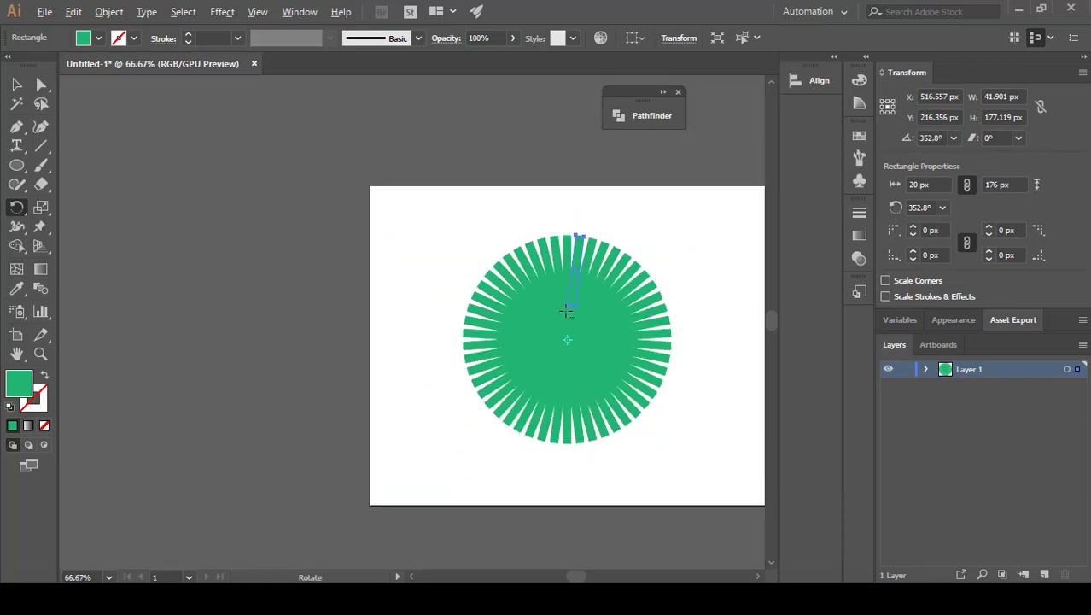
{"action": "left_click_drag", "start_coordinate": [725, 224], "coordinate": [341, 504]}
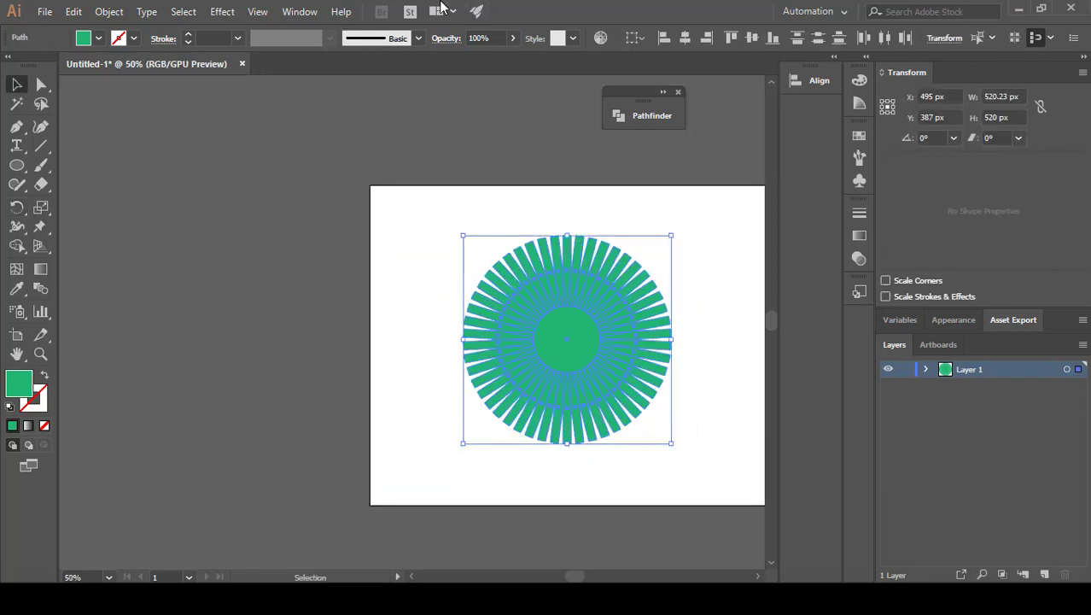
{"action": "left_click", "coordinate": [512, 38]}
{"action": "left_click_drag", "start_coordinate": [509, 58], "coordinate": [500, 60]}
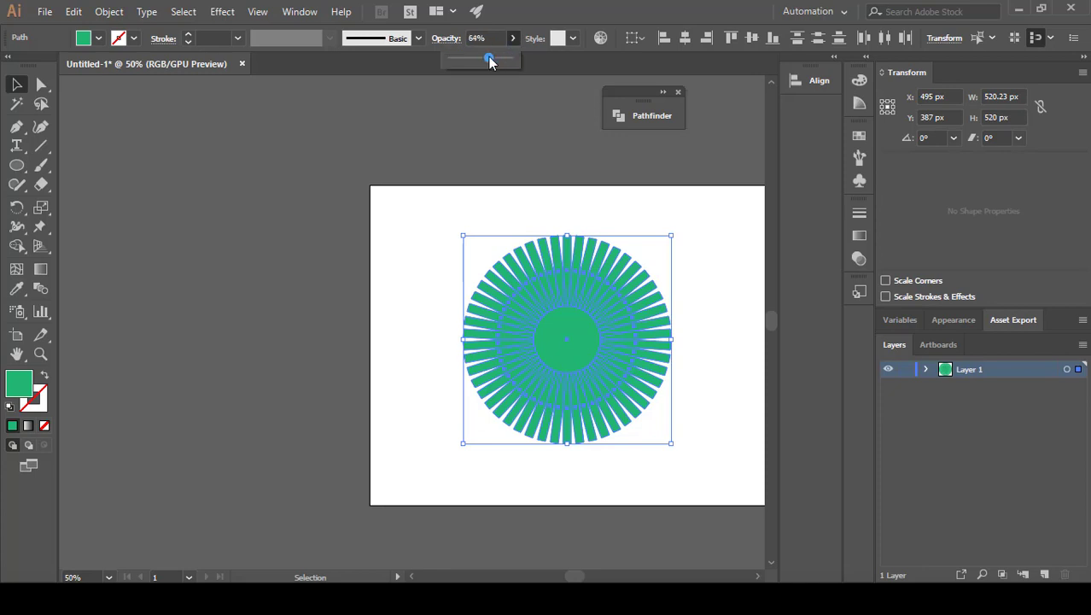
{"action": "left_click", "coordinate": [419, 305]}
{"action": "scroll", "coordinate": [655, 360], "scroll_direction": "up", "scroll_amount": 1}
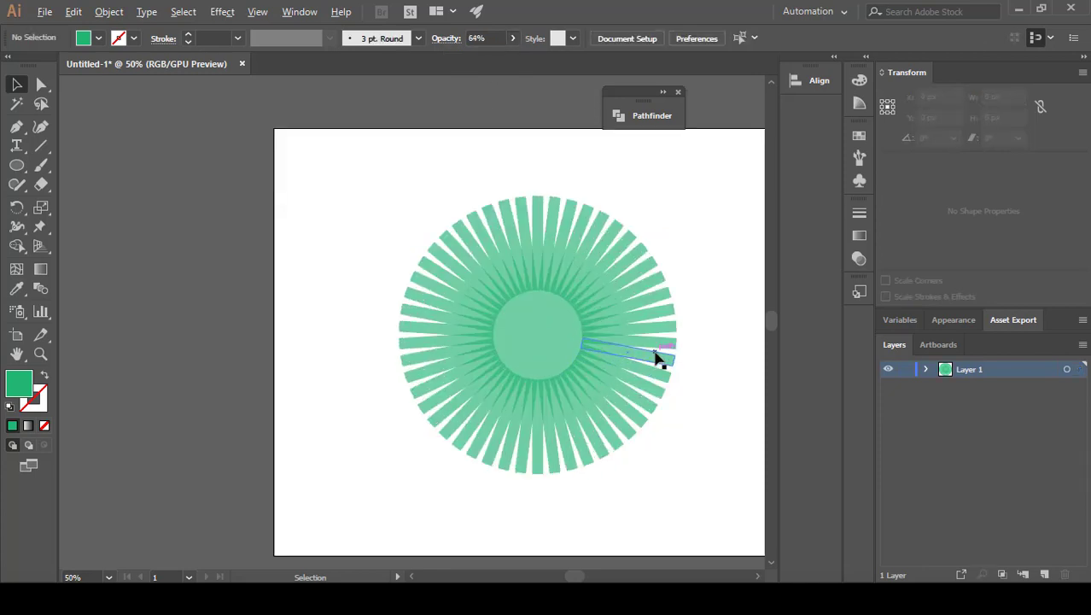
{"action": "scroll", "coordinate": [675, 380], "scroll_direction": "up", "scroll_amount": 2}
{"action": "scroll", "coordinate": [343, 314], "scroll_direction": "down", "scroll_amount": 1}
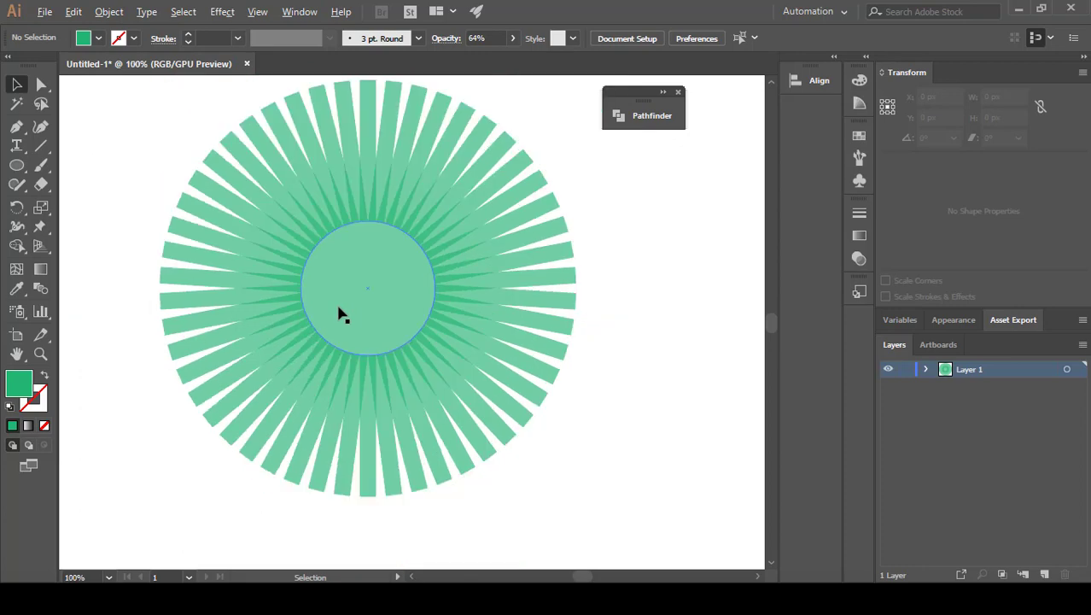
{"action": "scroll", "coordinate": [555, 350], "scroll_direction": "down", "scroll_amount": 1}
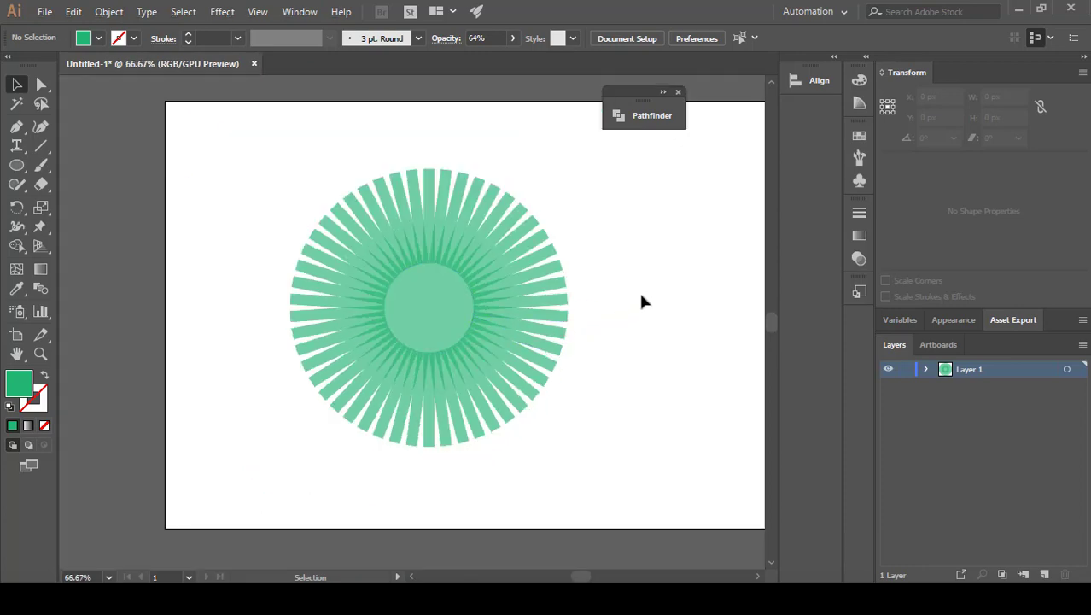
Undo the opacity change and every copy in the fifty-bar ring, back to the original bar and circle
{"action": "left_click", "coordinate": [538, 325]}
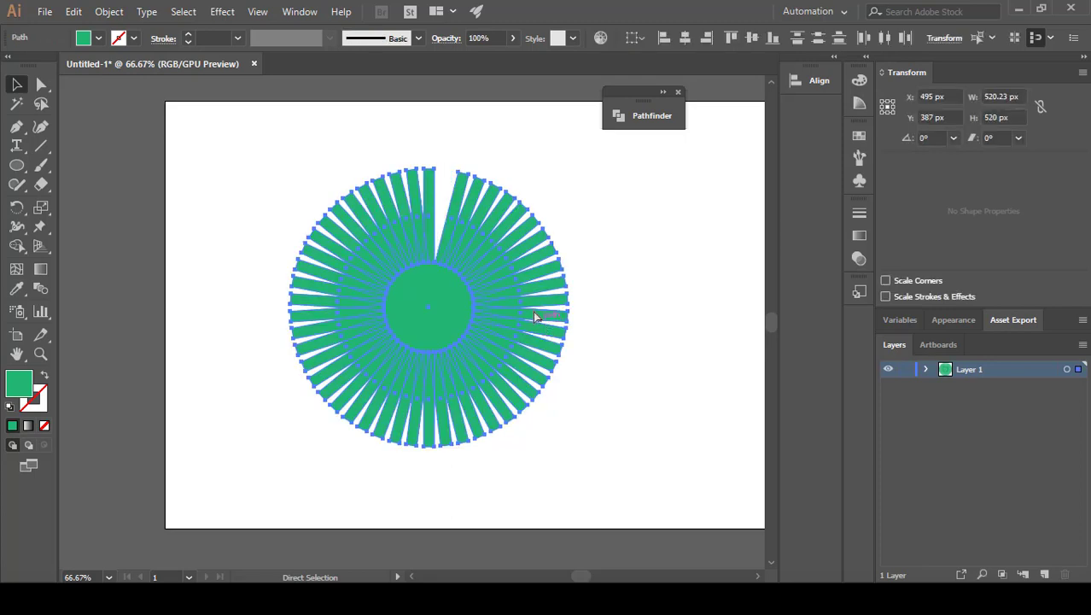
{"action": "key", "text": "ctrl+z"}
{"action": "key", "text": "ctrl+z"}
{"action": "key", "text": "ctrl+z"}
{"action": "key", "text": "ctrl+z"}
{"action": "key", "text": "ctrl+z"}
{"action": "key", "text": "ctrl+z"}
{"action": "key", "text": "ctrl+z"}
{"action": "key", "text": "ctrl+z"}
{"action": "key", "text": "ctrl+z"}
{"action": "key", "text": "ctrl+z"}
{"action": "key", "text": "ctrl+z"}
{"action": "key", "text": "ctrl+z"}
{"action": "key", "text": "ctrl+z"}
{"action": "key", "text": "ctrl+z"}
{"action": "key", "text": "ctrl+z"}
{"action": "key", "text": "ctrl+z"}
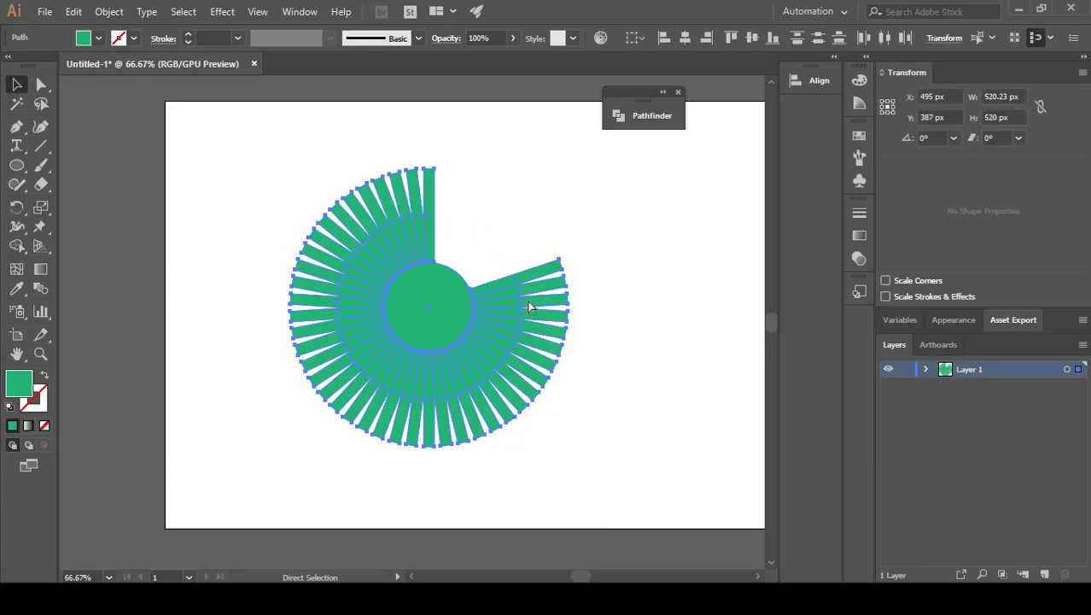
{"action": "key", "text": "ctrl+z"}
{"action": "key", "text": "ctrl+z"}
{"action": "key", "text": "ctrl+z"}
{"action": "key", "text": "ctrl+z"}
{"action": "key", "text": "ctrl+z"}
{"action": "key", "text": "ctrl+z"}
{"action": "key", "text": "ctrl+z"}
{"action": "key", "text": "ctrl+z"}
{"action": "key", "text": "ctrl+z"}
{"action": "key", "text": "ctrl+z"}
{"action": "key", "text": "ctrl+z"}
{"action": "key", "text": "ctrl+z"}
{"action": "key", "text": "ctrl+z"}
{"action": "key", "text": "ctrl+z"}
{"action": "key", "text": "ctrl+z"}
{"action": "key", "text": "ctrl+z"}
{"action": "key", "text": "ctrl+z"}
{"action": "key", "text": "ctrl+z"}
{"action": "key", "text": "ctrl+z"}
{"action": "key", "text": "ctrl+z"}
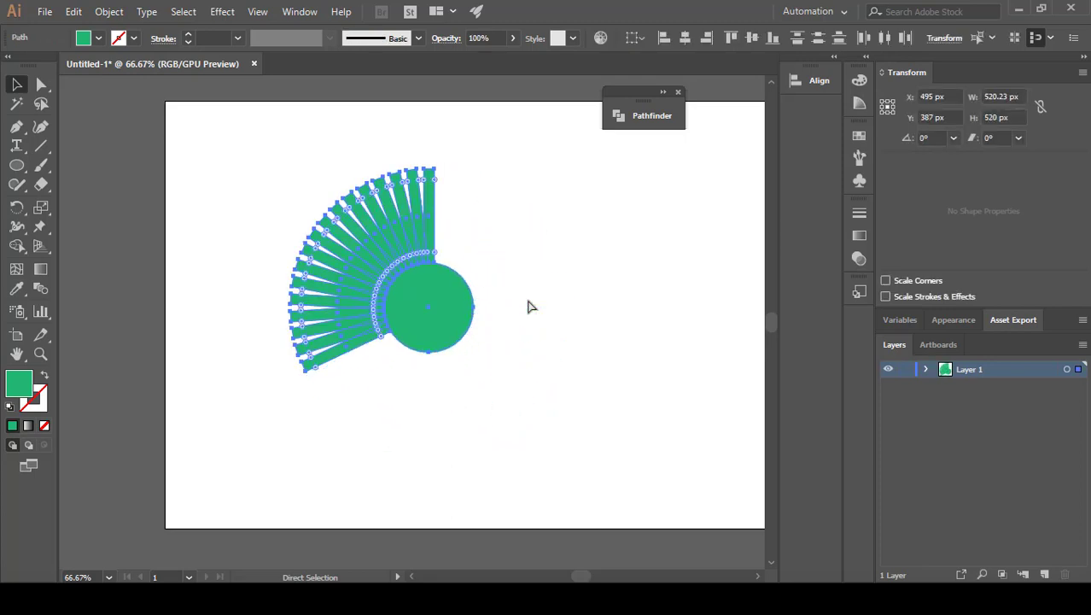
{"action": "key", "text": "ctrl+z"}
{"action": "key", "text": "ctrl+z"}
{"action": "key", "text": "ctrl+z"}
{"action": "key", "text": "ctrl+z"}
{"action": "key", "text": "ctrl+z"}
{"action": "key", "text": "ctrl+z"}
{"action": "key", "text": "ctrl+z"}
{"action": "key", "text": "ctrl+z"}
{"action": "key", "text": "ctrl+z"}
{"action": "key", "text": "ctrl+z"}
{"action": "key", "text": "ctrl+z"}
{"action": "key", "text": "ctrl+z"}
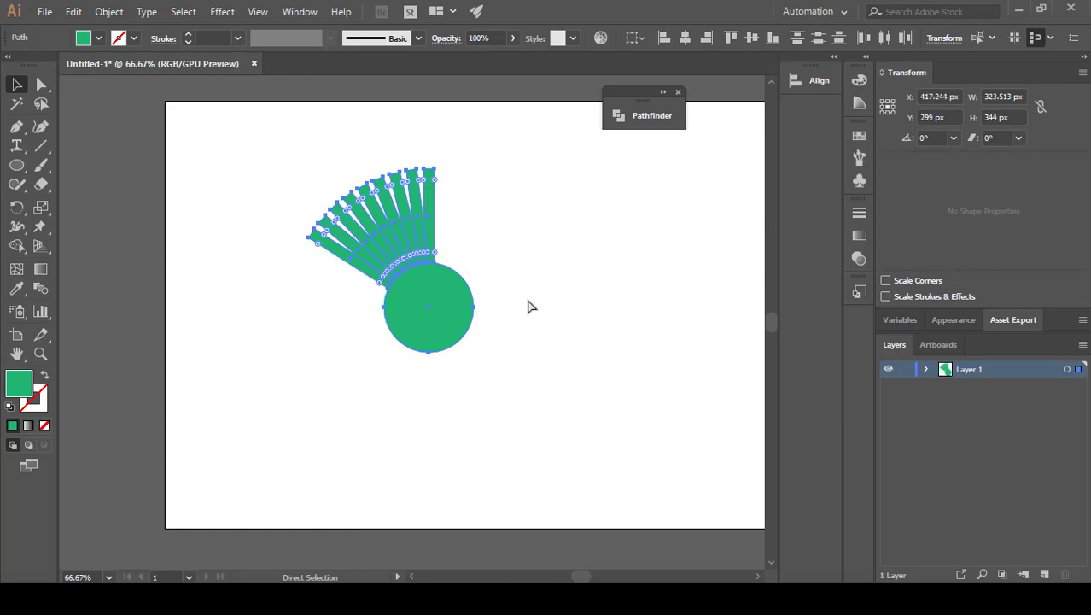
{"action": "key", "text": "ctrl+z"}
{"action": "key", "text": "ctrl+z"}
{"action": "key", "text": "ctrl+z"}
{"action": "key", "text": "ctrl+z"}
{"action": "key", "text": "ctrl+z"}
{"action": "key", "text": "ctrl+z"}
{"action": "key", "text": "ctrl+z"}
{"action": "key", "text": "ctrl+z"}
{"action": "key", "text": "ctrl+z"}
{"action": "key", "text": "ctrl+z"}
{"action": "key", "text": "ctrl+z"}
{"action": "key", "text": "ctrl+z"}
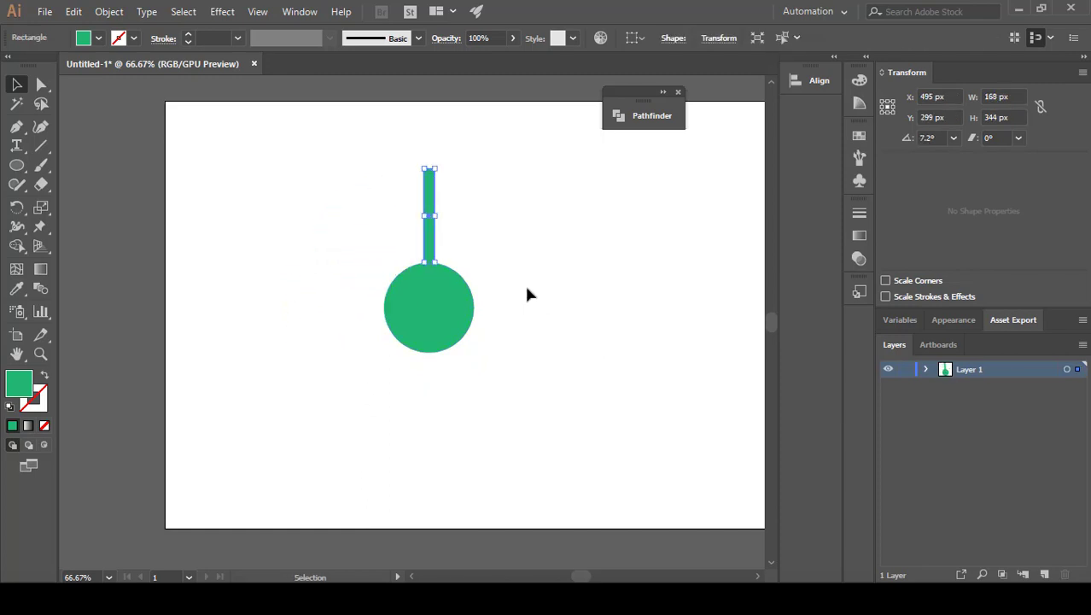
Taper the vertical bar into a pointed spike by moving its two top corner anchors together at the middle
{"action": "scroll", "coordinate": [412, 201], "scroll_direction": "up", "scroll_amount": 6}
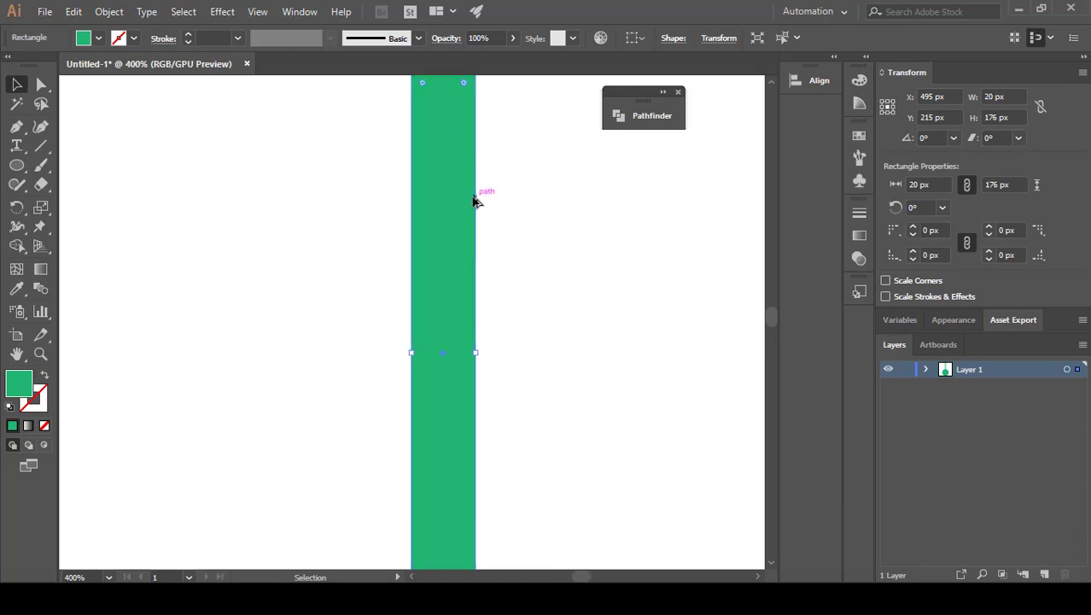
{"action": "scroll", "coordinate": [474, 202], "scroll_direction": "up", "scroll_amount": 1}
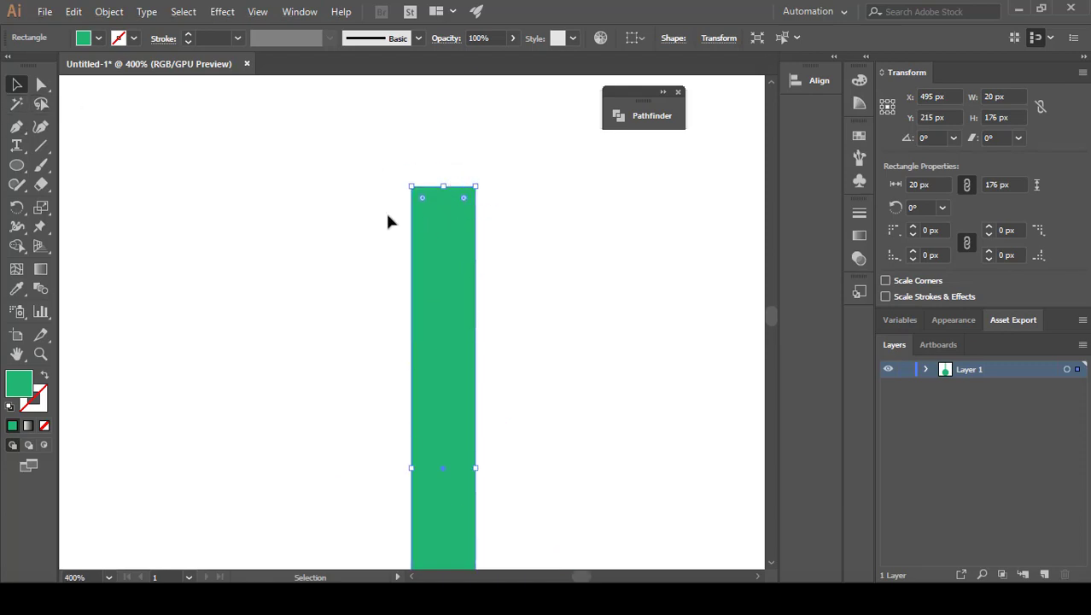
{"action": "left_click", "coordinate": [41, 82]}
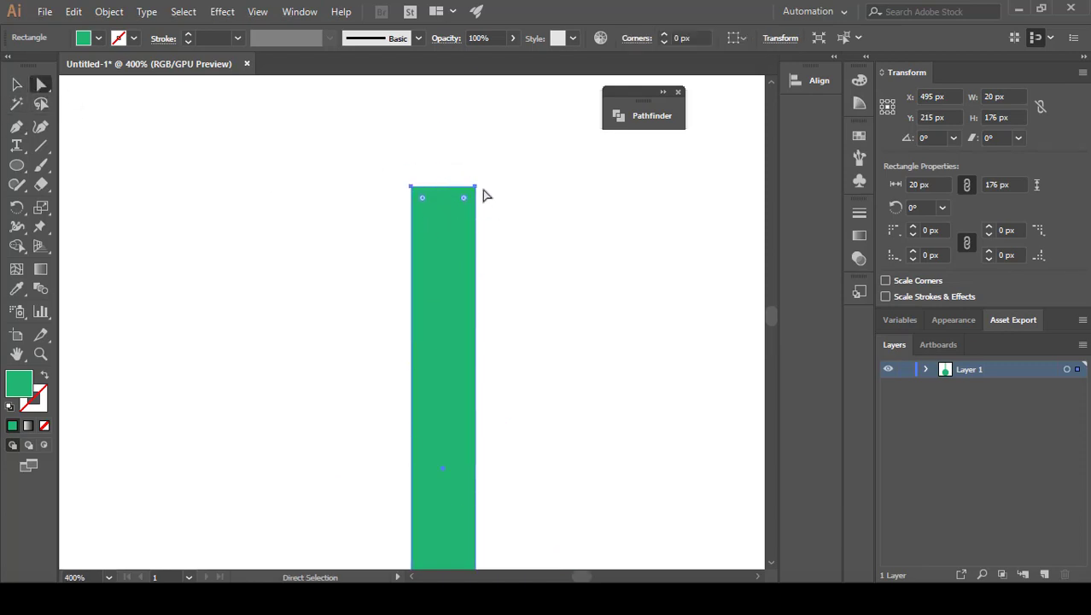
{"action": "scroll", "coordinate": [481, 190], "scroll_direction": "up", "scroll_amount": 2}
{"action": "left_click", "coordinate": [472, 190]}
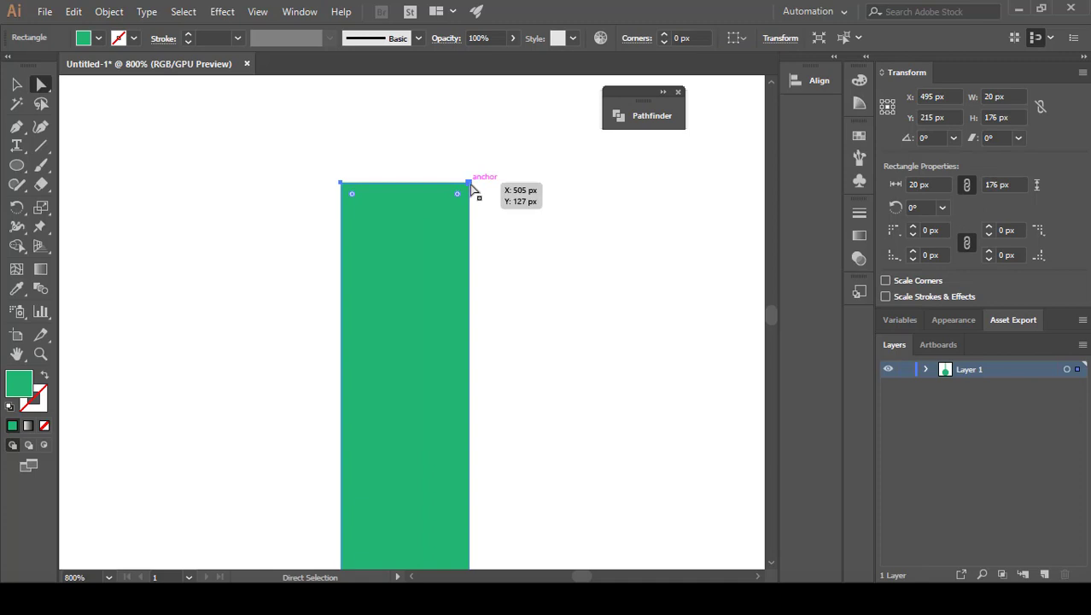
{"action": "left_click_drag", "start_coordinate": [472, 188], "coordinate": [413, 184]}
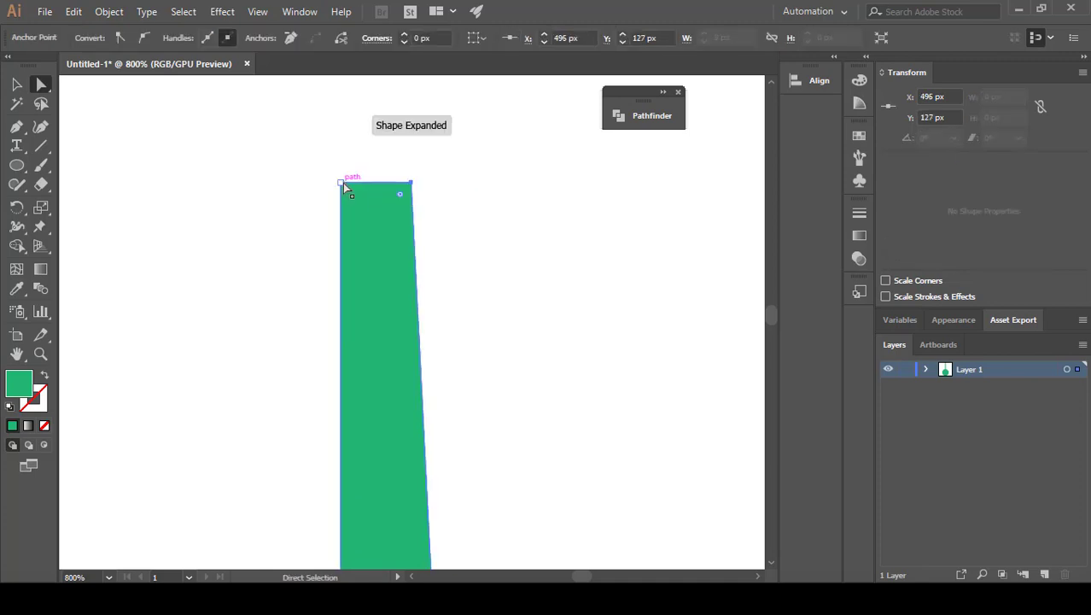
{"action": "left_click_drag", "start_coordinate": [343, 183], "coordinate": [411, 183]}
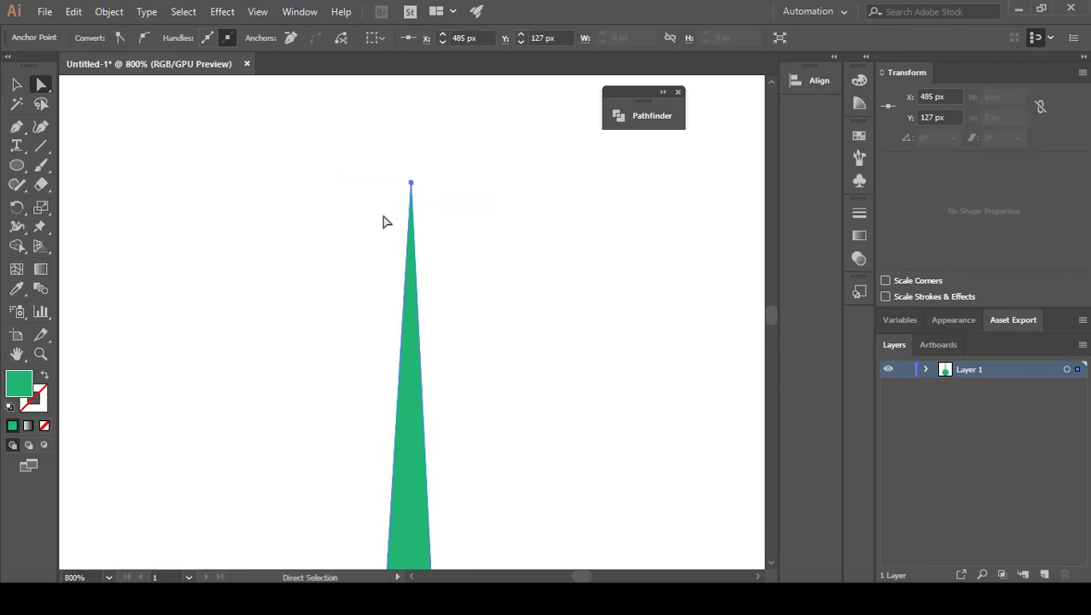
{"action": "scroll", "coordinate": [405, 273], "scroll_direction": "down", "scroll_amount": 7}
{"action": "left_click", "coordinate": [431, 263]}
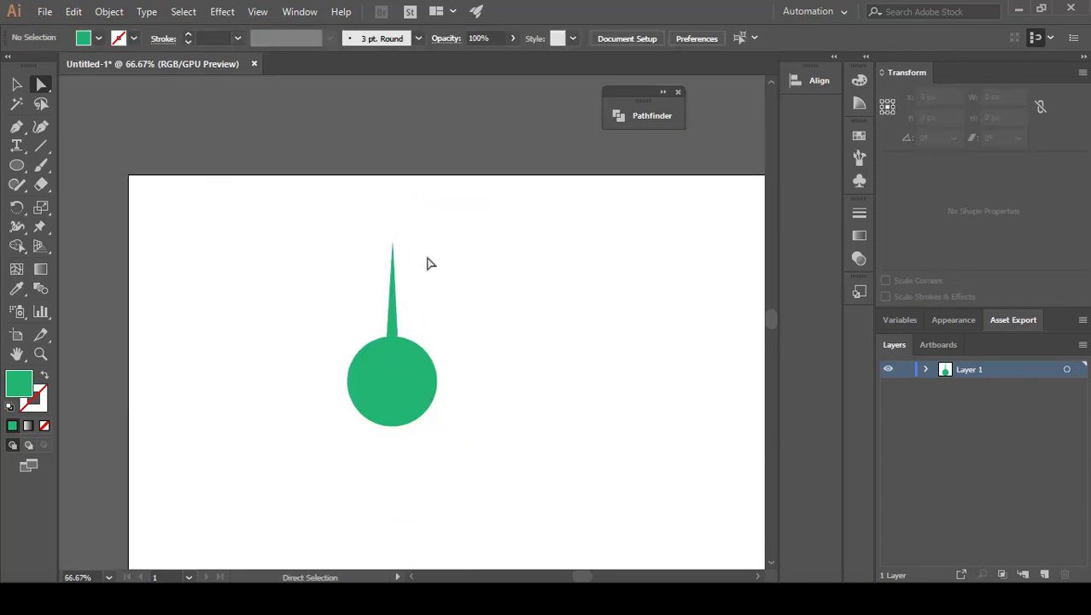
Copy the spike around the circle's centre with a rotation angle of 360/45 degrees
{"action": "left_click_drag", "start_coordinate": [453, 224], "coordinate": [337, 322]}
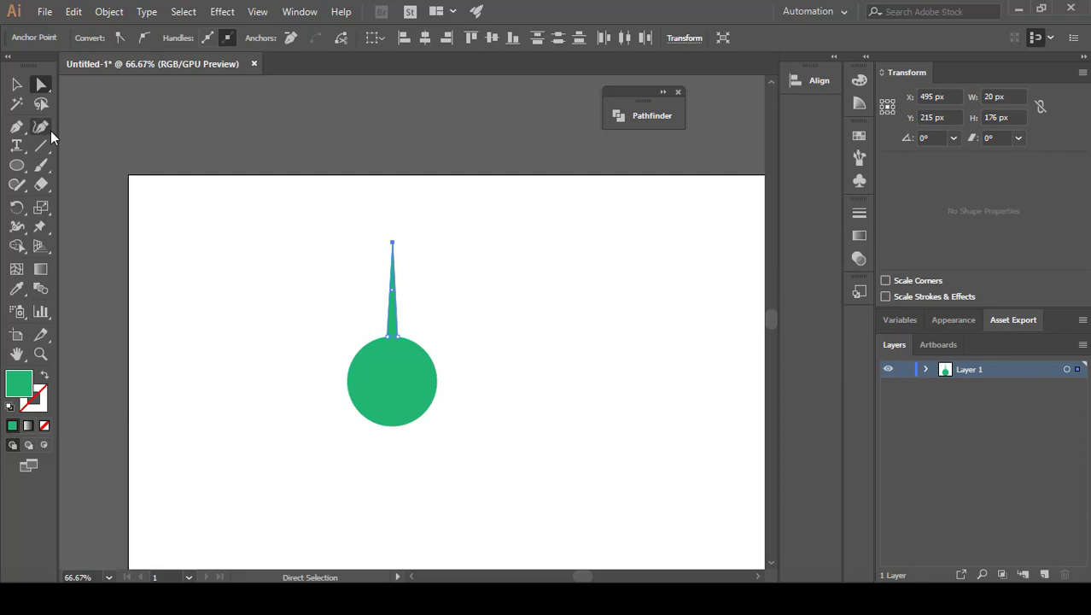
{"action": "left_click", "coordinate": [17, 209]}
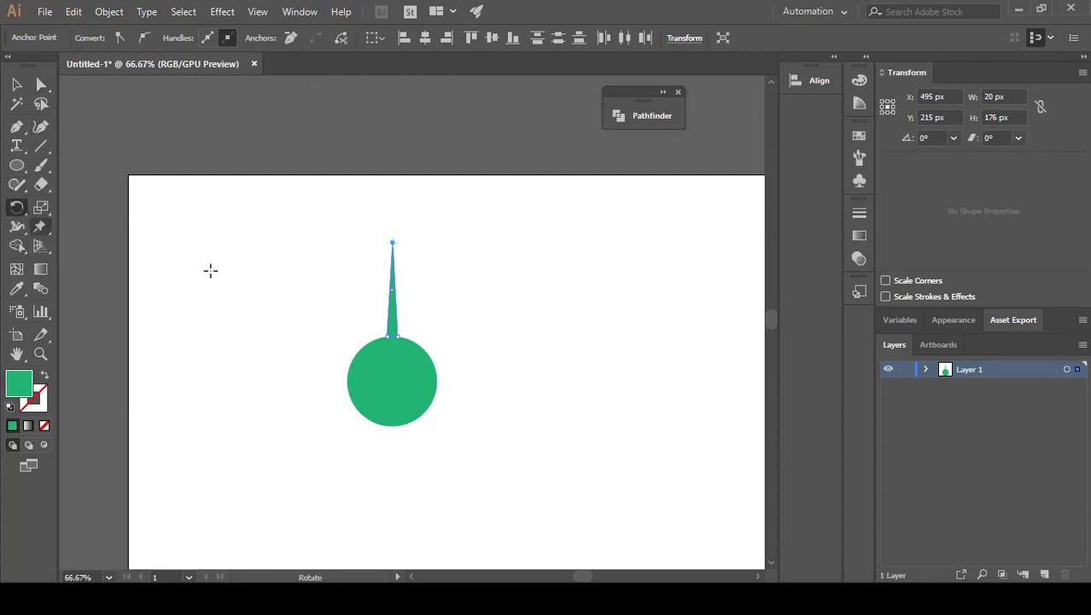
{"action": "key", "text": "ctrl+1"}
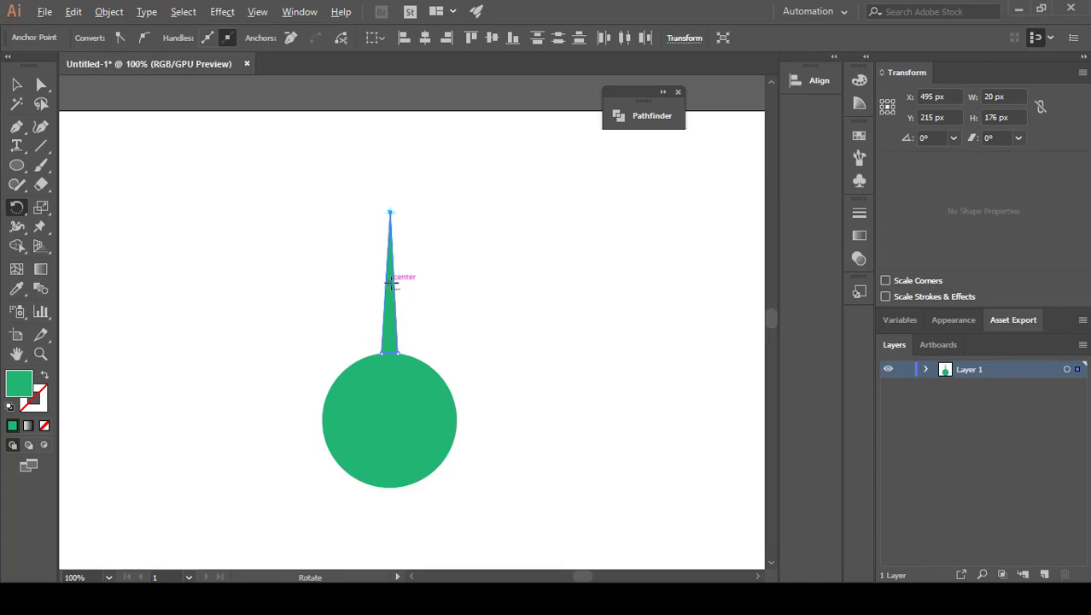
{"action": "left_click", "coordinate": [389, 418], "text": "alt"}
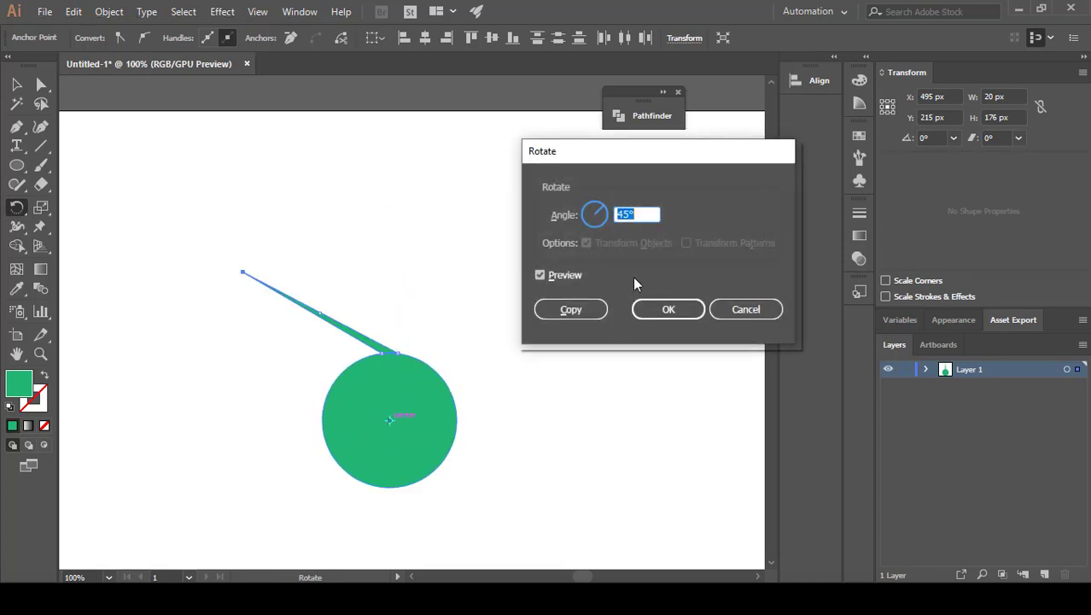
{"action": "type", "text": "360/45"}
{"action": "left_click", "coordinate": [596, 309]}
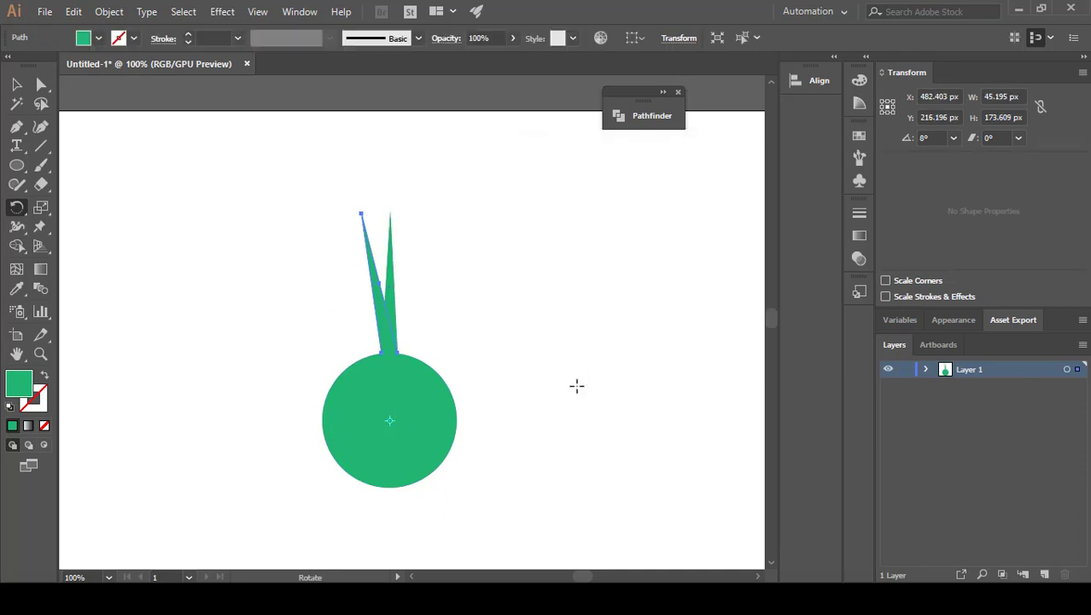
Repeat the 360/45-degree rotated copy until the spikes form a full ring around the circle
{"action": "key", "text": "ctrl+d"}
{"action": "key", "text": "ctrl+d"}
{"action": "key", "text": "ctrl+d"}
{"action": "key", "text": "ctrl+d"}
{"action": "key", "text": "ctrl+d"}
{"action": "key", "text": "ctrl+d"}
{"action": "key", "text": "ctrl+d"}
{"action": "key", "text": "ctrl+d"}
{"action": "key", "text": "ctrl+d"}
{"action": "key", "text": "ctrl+d"}
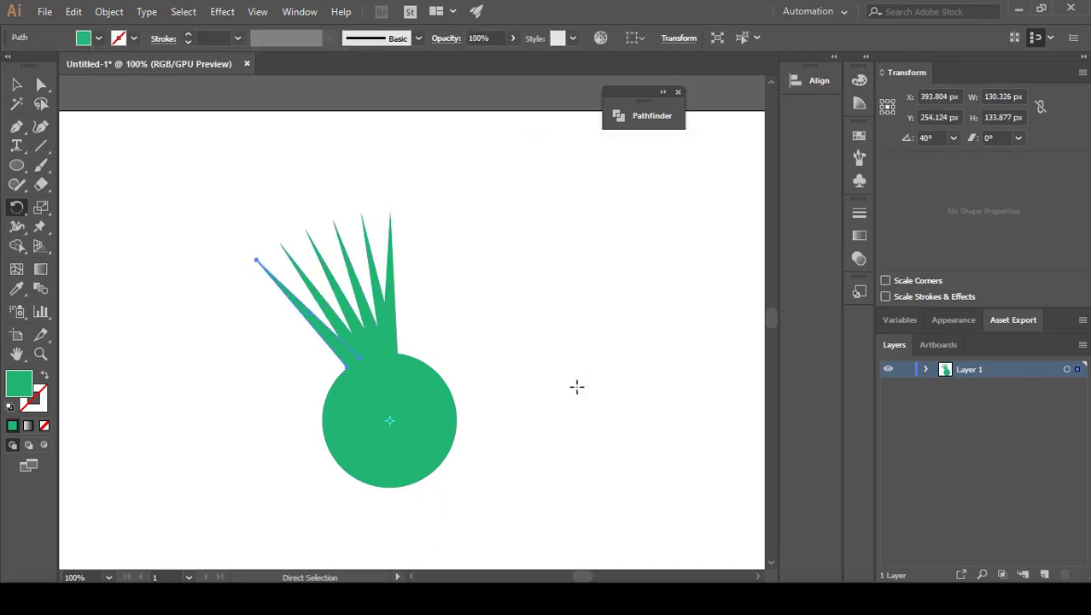
{"action": "key", "text": "ctrl+d"}
{"action": "key", "text": "ctrl+d"}
{"action": "key", "text": "ctrl+d"}
{"action": "key", "text": "ctrl+d"}
{"action": "key", "text": "ctrl+d"}
{"action": "key", "text": "ctrl+d"}
{"action": "key", "text": "ctrl+d"}
{"action": "key", "text": "ctrl+d"}
{"action": "key", "text": "ctrl+d"}
{"action": "key", "text": "ctrl+d"}
{"action": "key", "text": "ctrl+d"}
{"action": "key", "text": "ctrl+d"}
{"action": "key", "text": "ctrl+d"}
{"action": "key", "text": "ctrl+d"}
{"action": "key", "text": "ctrl+d"}
{"action": "key", "text": "ctrl+d"}
{"action": "key", "text": "ctrl+d"}
{"action": "key", "text": "ctrl+d"}
{"action": "key", "text": "ctrl+d"}
{"action": "key", "text": "ctrl+d"}
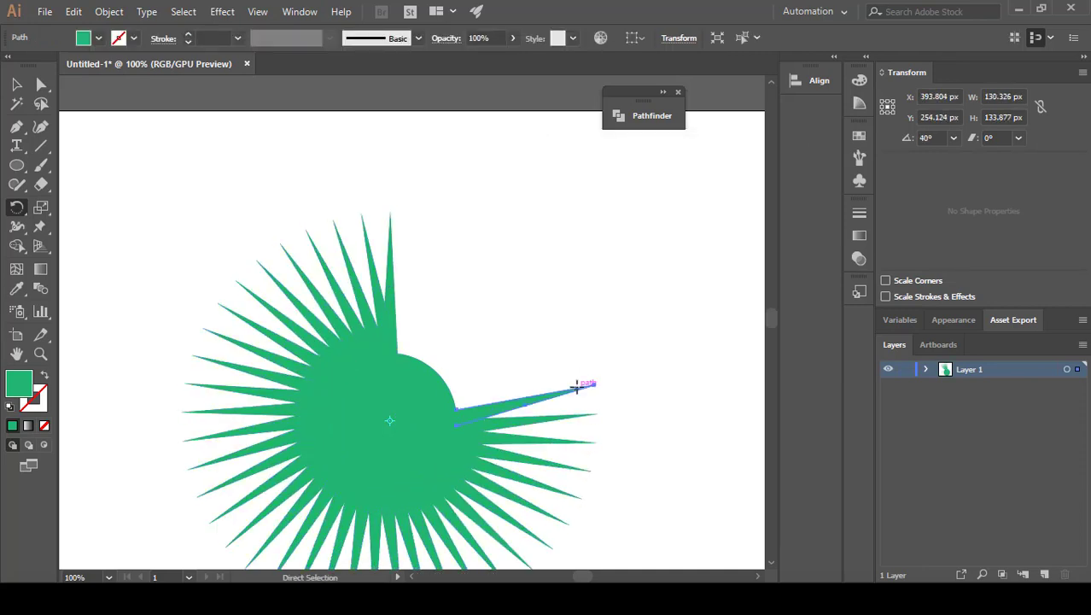
{"action": "key", "text": "ctrl+d"}
{"action": "key", "text": "ctrl+d"}
{"action": "key", "text": "ctrl+d"}
{"action": "key", "text": "ctrl+d"}
{"action": "key", "text": "ctrl+d"}
{"action": "key", "text": "ctrl+d"}
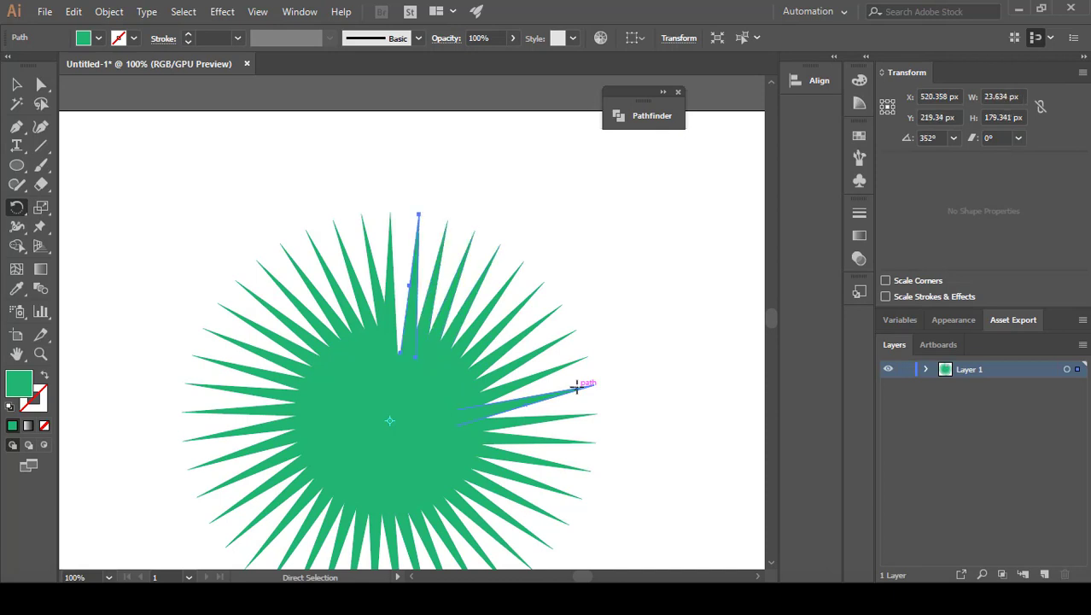
{"action": "key", "text": "ctrl+d"}
{"action": "key", "text": "ctrl+minus"}
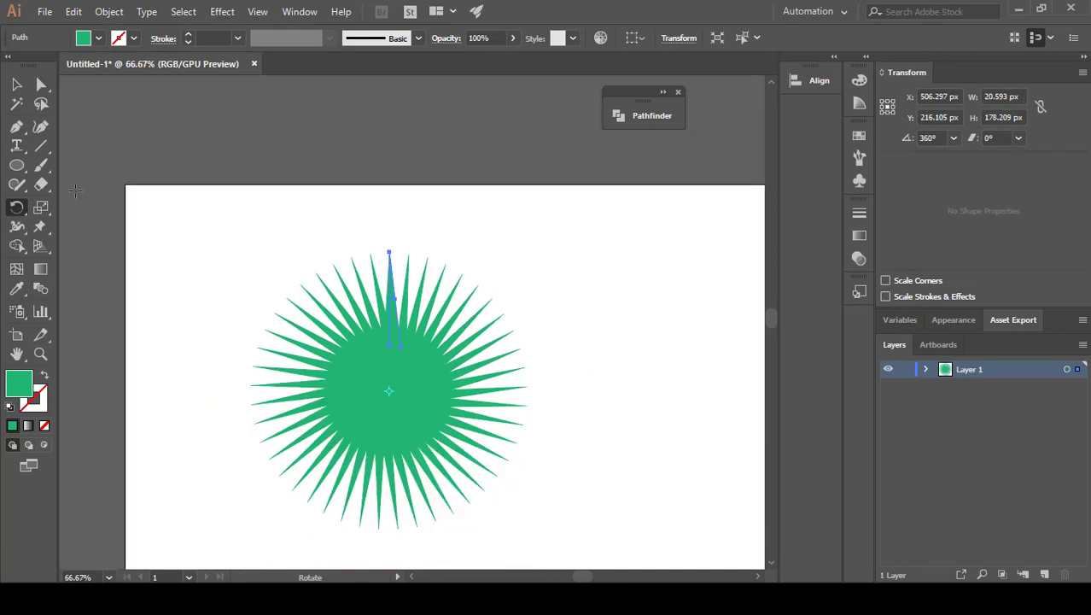
Select the circle with all its spikes and lower their opacity to 54%
{"action": "left_click", "coordinate": [17, 83]}
{"action": "left_click", "coordinate": [288, 252]}
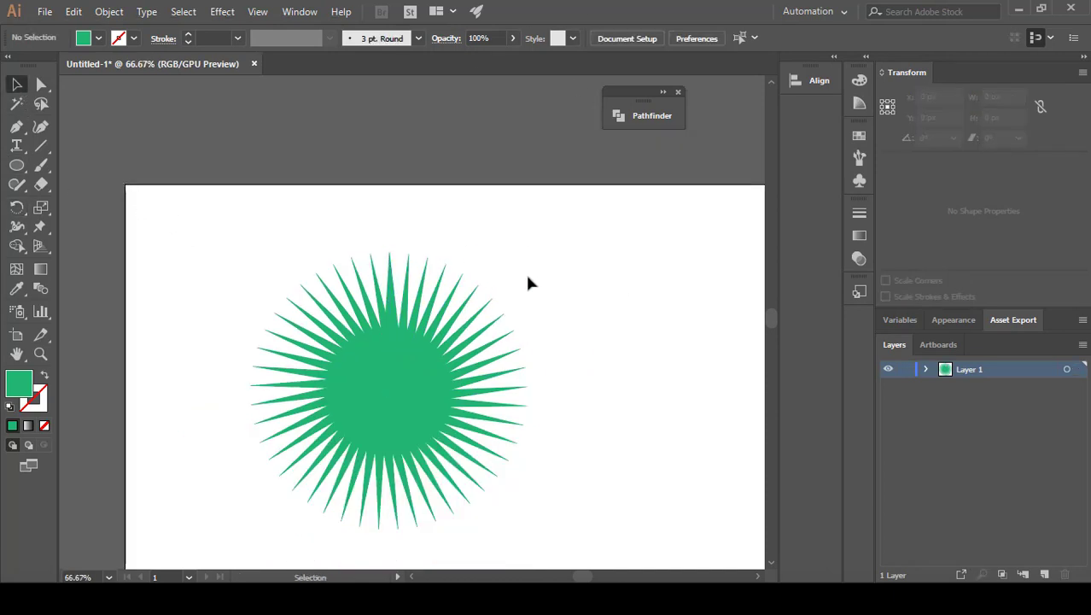
{"action": "left_click_drag", "start_coordinate": [559, 225], "coordinate": [239, 518]}
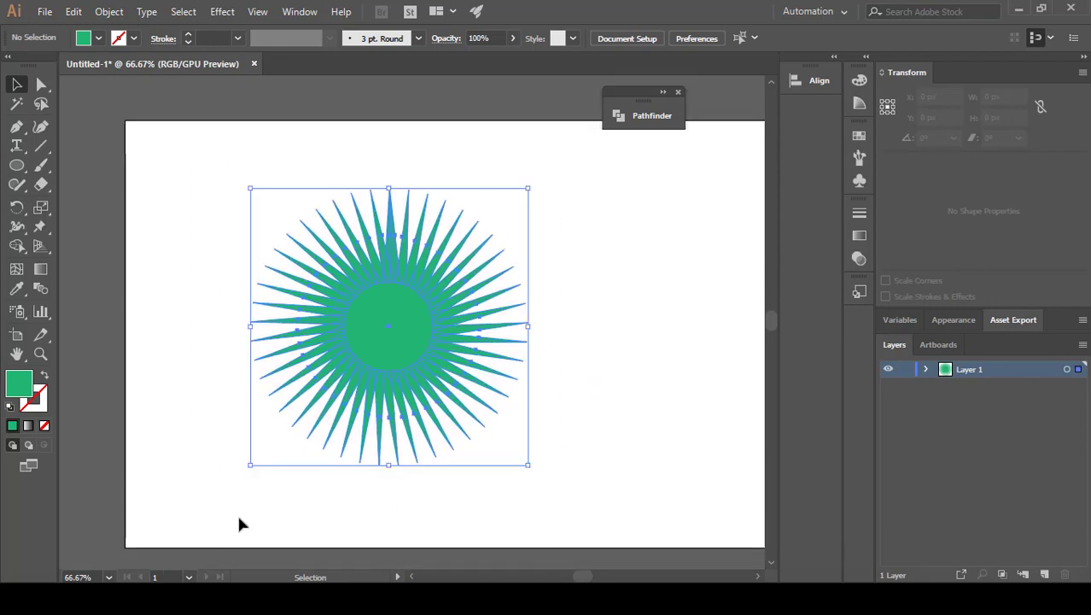
{"action": "left_click", "coordinate": [513, 39]}
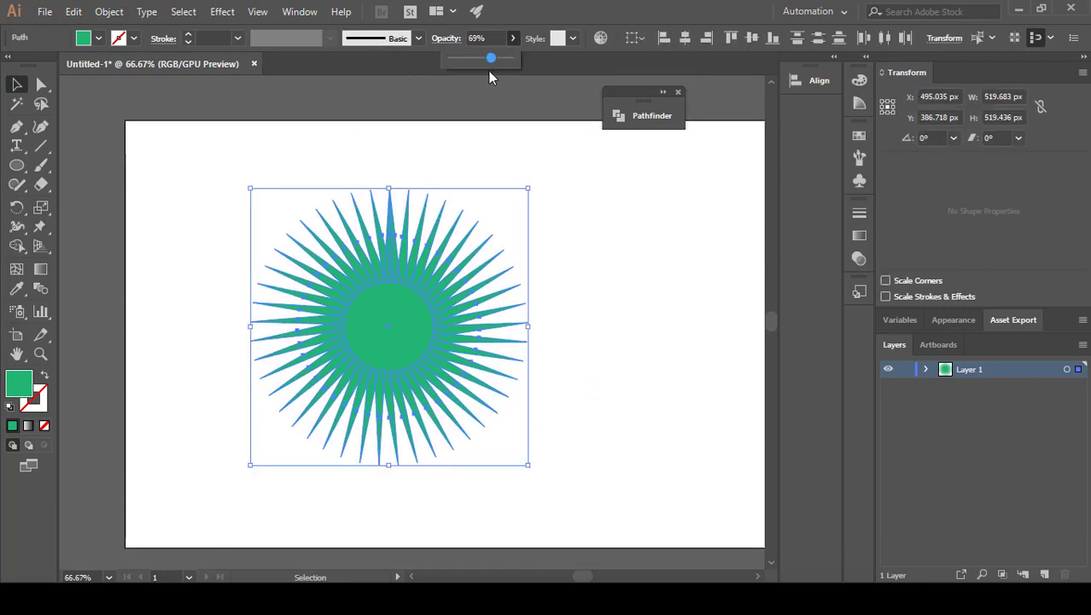
{"action": "left_click", "coordinate": [604, 319]}
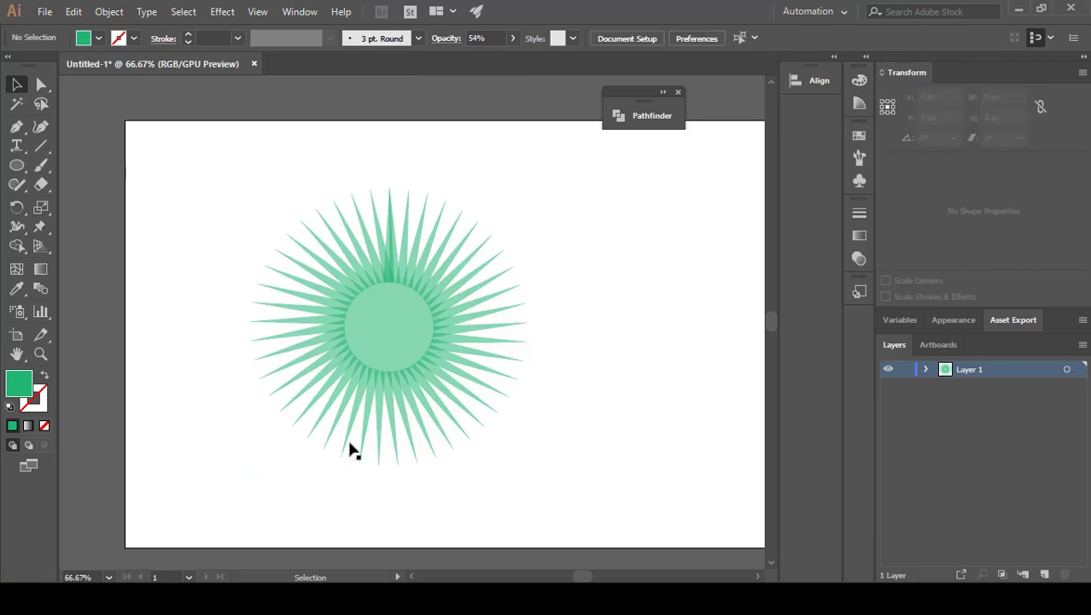
{"action": "scroll", "coordinate": [345, 391], "scroll_direction": "up", "scroll_amount": 1}
{"action": "scroll", "coordinate": [400, 244], "scroll_direction": "up", "scroll_amount": 1}
{"action": "scroll", "coordinate": [402, 254], "scroll_direction": "down", "scroll_amount": 1}
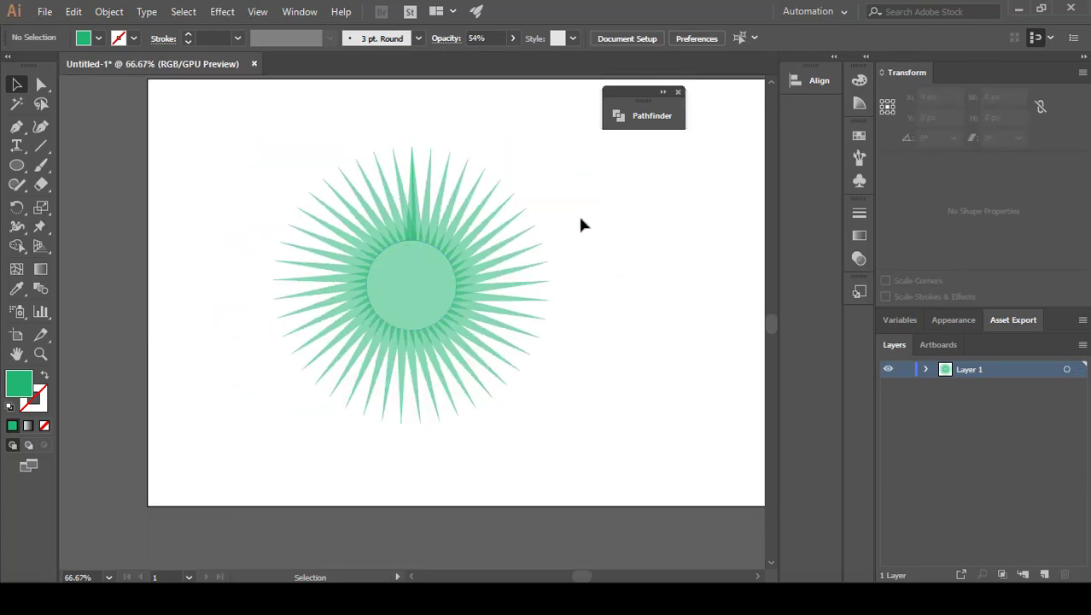
Fill the circle and all its spikes with the orange-and-white radial gradient swatch
{"action": "left_click_drag", "start_coordinate": [551, 169], "coordinate": [162, 508]}
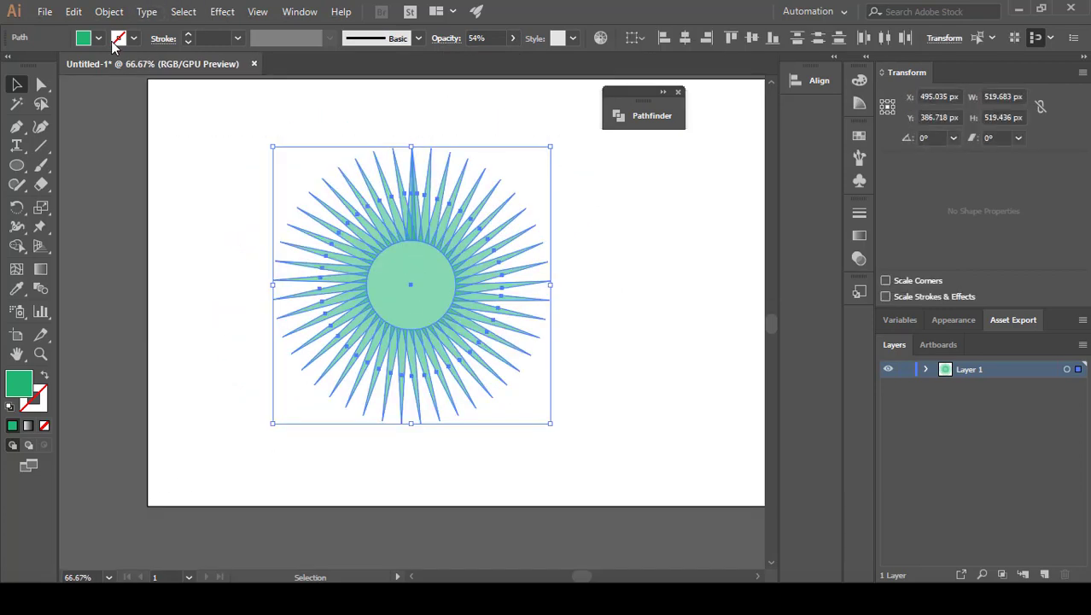
{"action": "left_click", "coordinate": [99, 39]}
{"action": "left_click", "coordinate": [45, 99]}
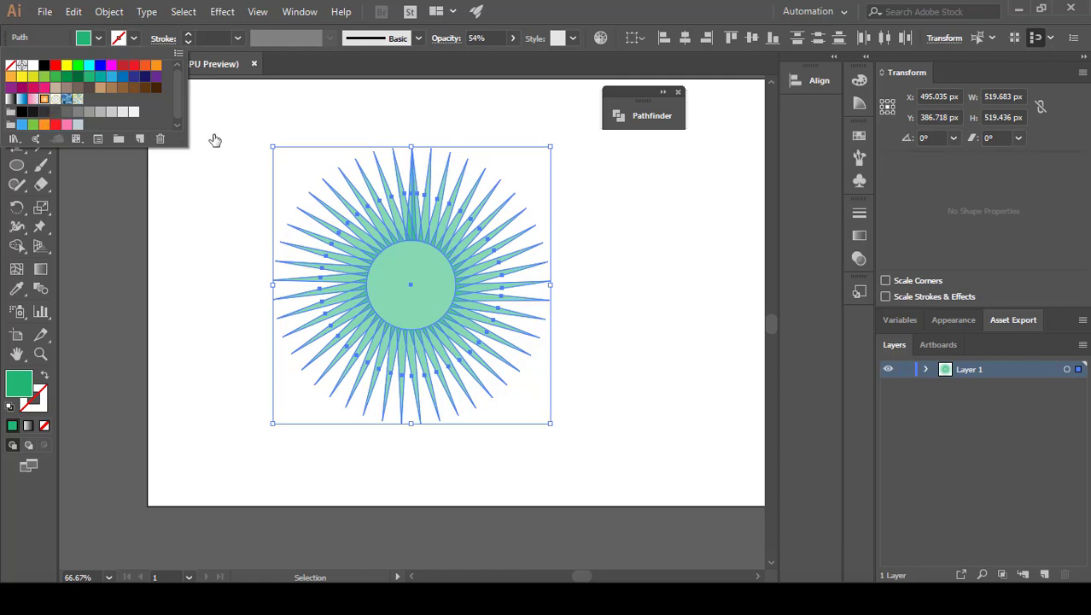
{"action": "left_click", "coordinate": [583, 336]}
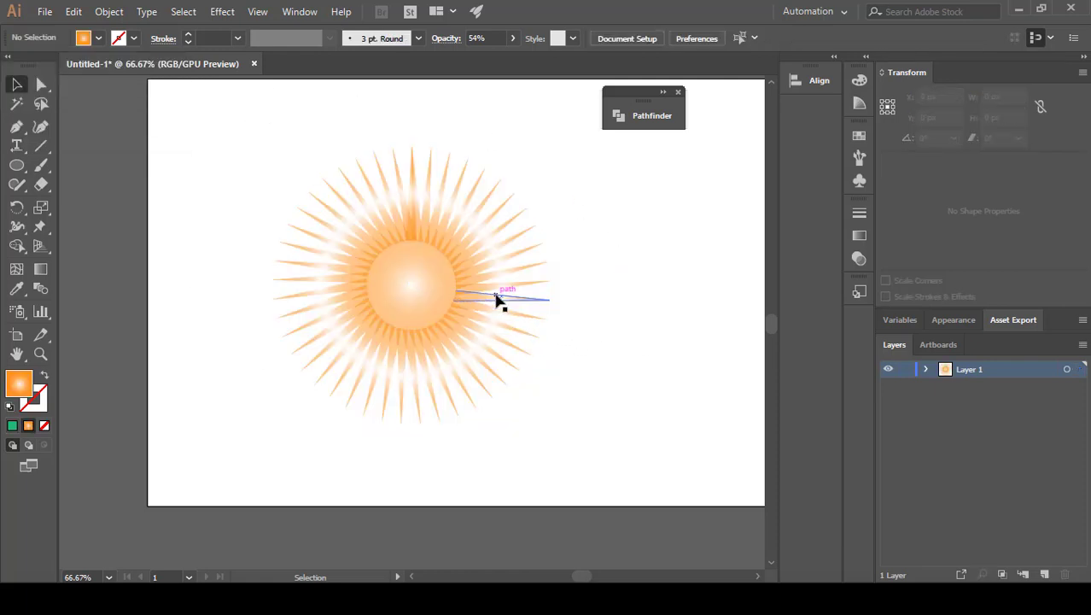
Delete the circle and all its spikes to clear the artboard
{"action": "left_click_drag", "start_coordinate": [549, 112], "coordinate": [172, 442]}
{"action": "key", "text": "Delete"}
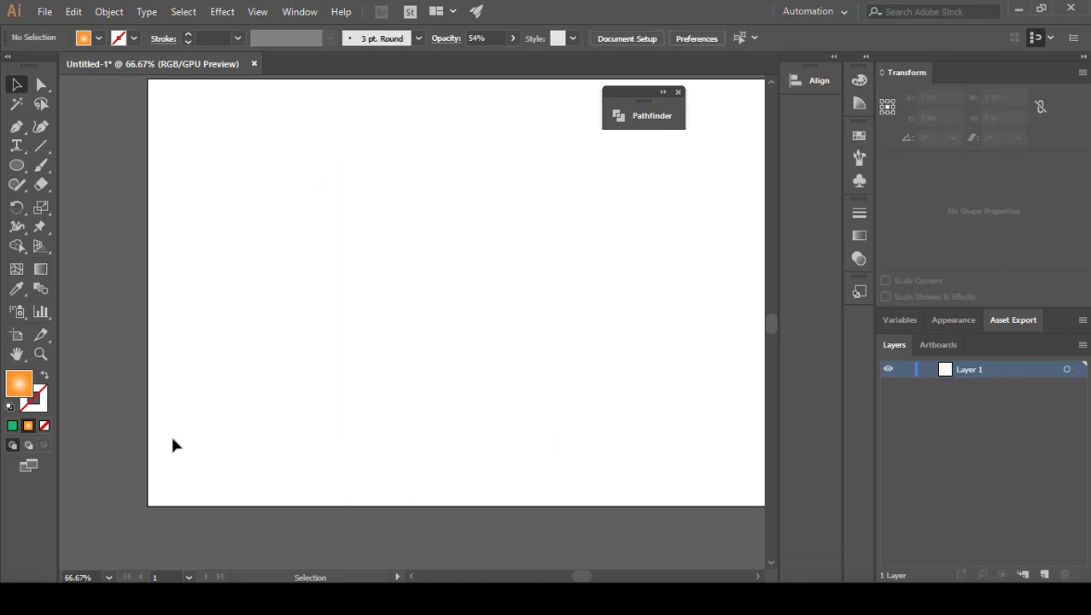
Draw a closed irregular nine-cornered shape about 389 by 505 px with the Pen tool, with a straight vertical edge on its right side
{"action": "left_click", "coordinate": [20, 205]}
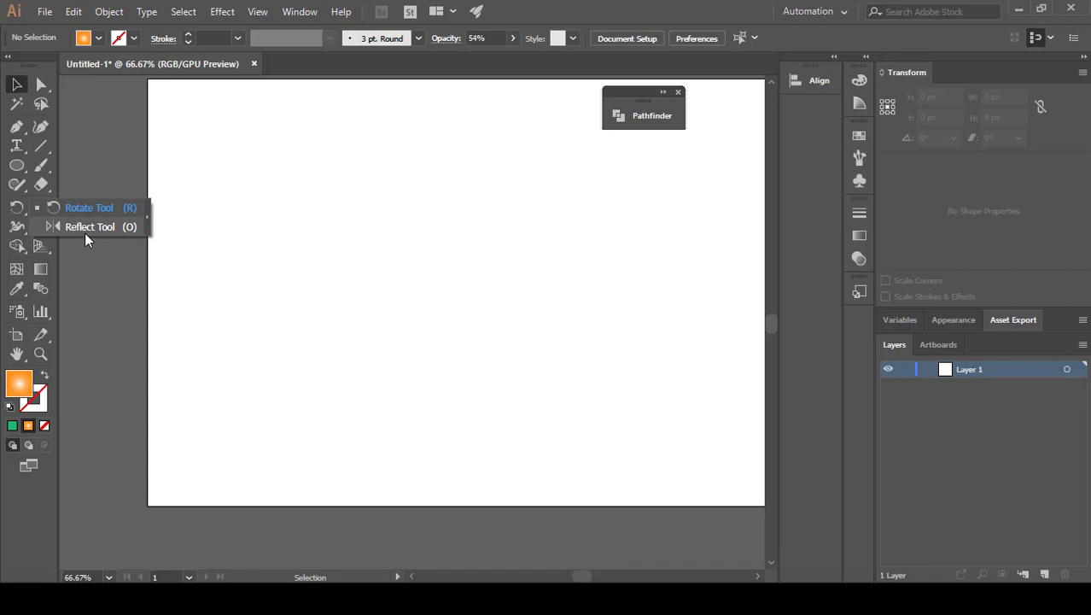
{"action": "left_click", "coordinate": [17, 166]}
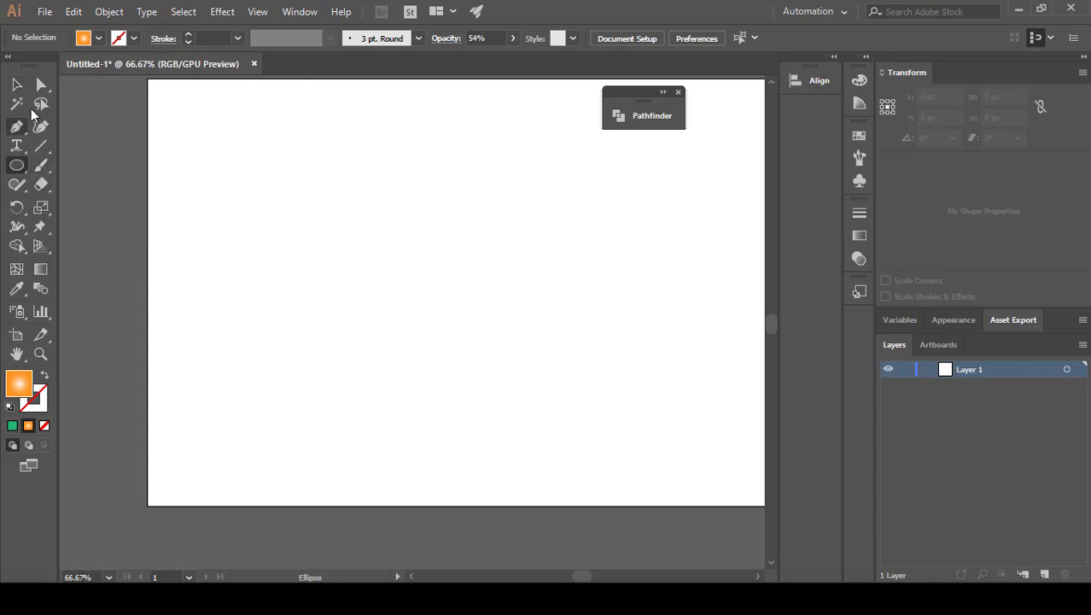
{"action": "left_click", "coordinate": [16, 126]}
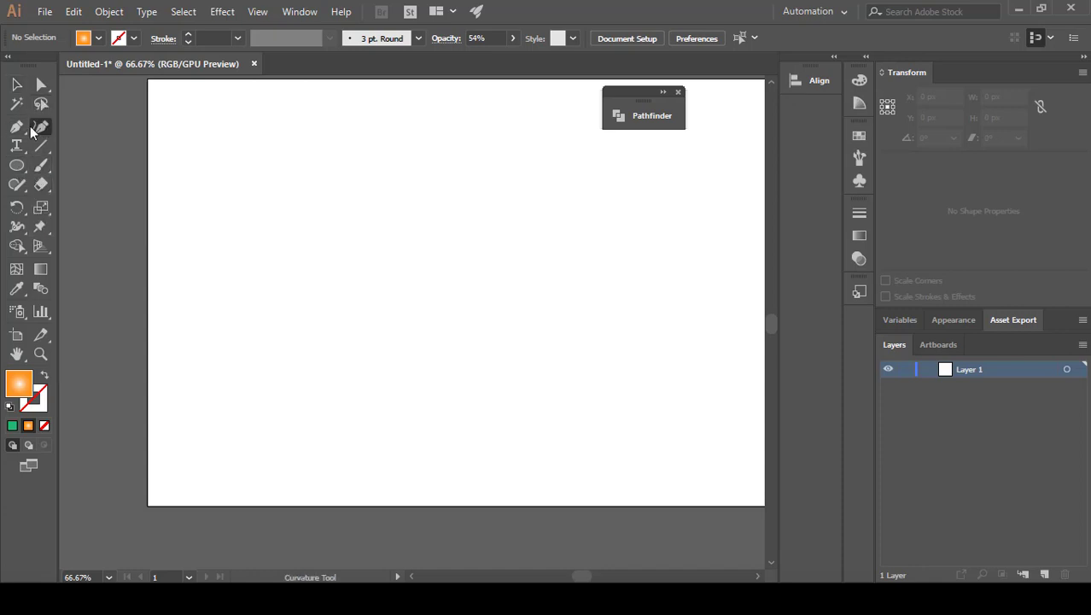
{"action": "left_click", "coordinate": [261, 231]}
{"action": "left_click", "coordinate": [240, 179]}
{"action": "left_click", "coordinate": [365, 149]}
{"action": "left_click", "coordinate": [365, 111]}
{"action": "left_click", "coordinate": [445, 112]}
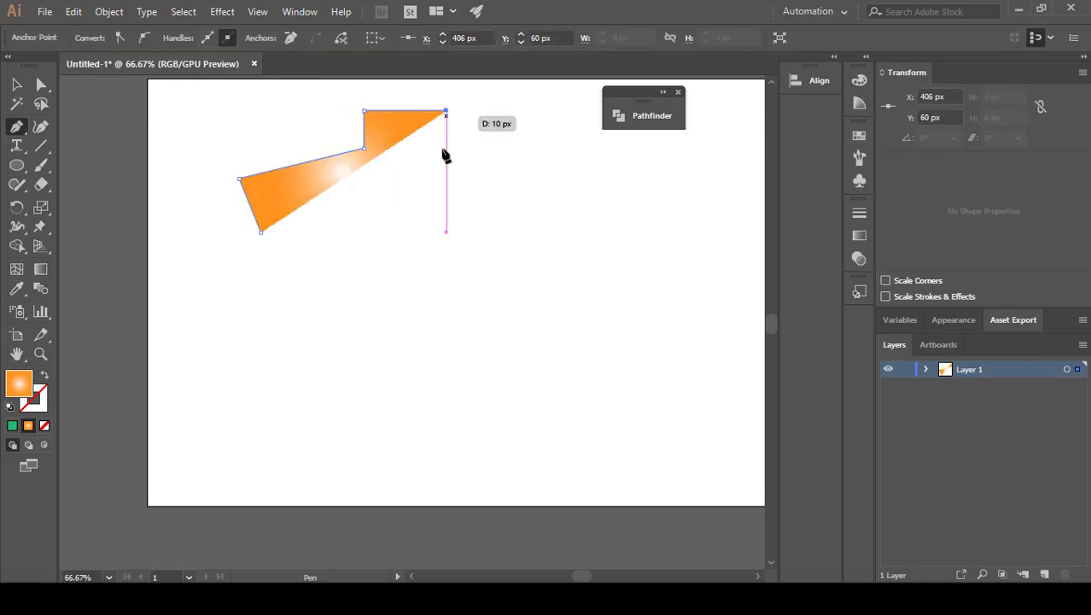
{"action": "left_click", "coordinate": [446, 378]}
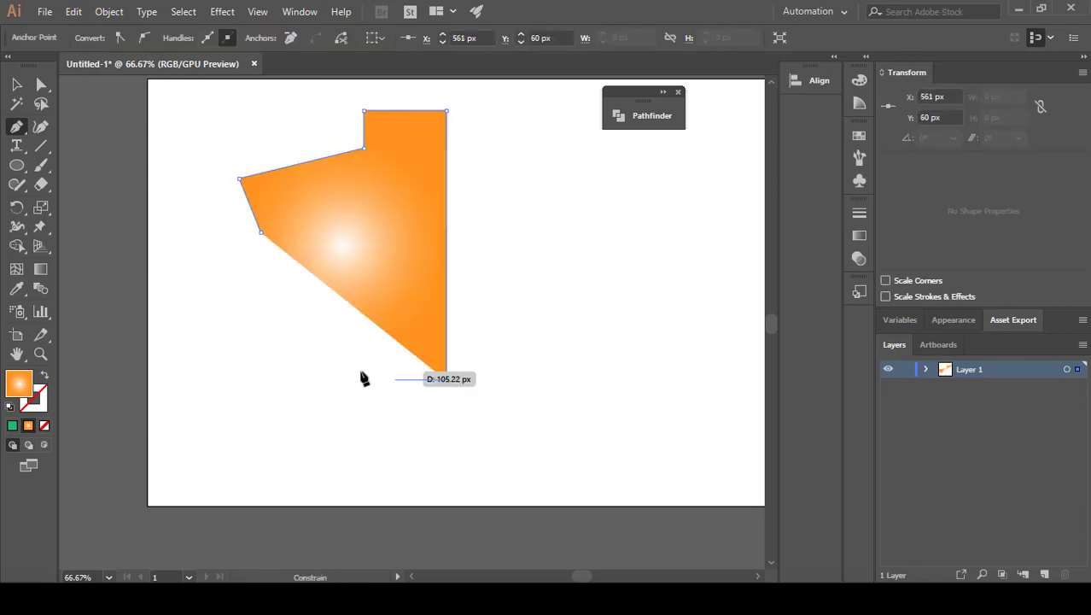
{"action": "left_click", "coordinate": [309, 350]}
{"action": "left_click", "coordinate": [332, 286]}
{"action": "left_click", "coordinate": [257, 261]}
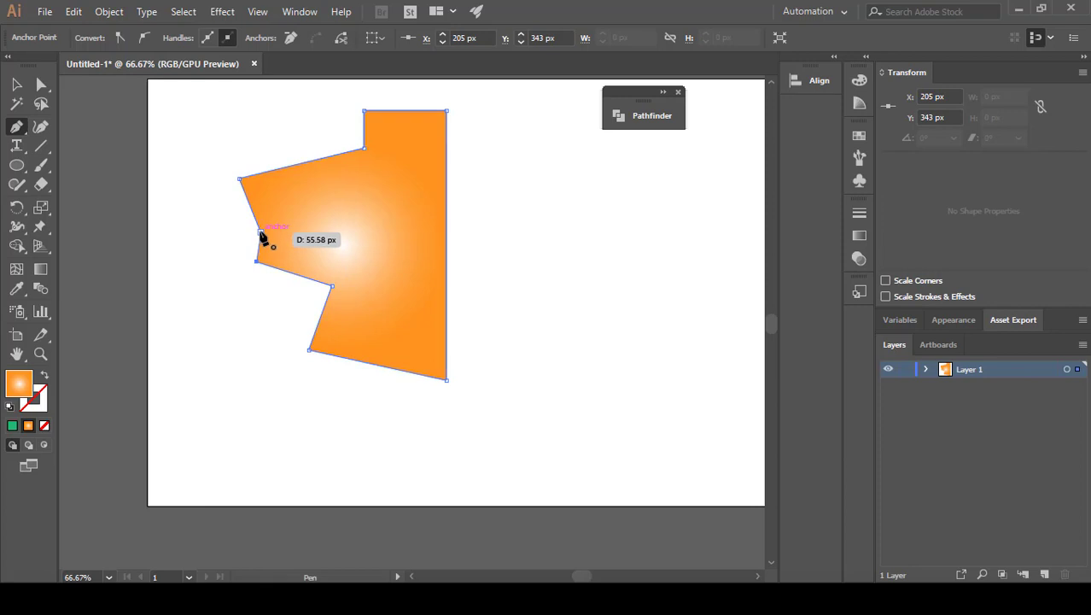
{"action": "left_click", "coordinate": [261, 232]}
Scale the irregular shape down to about 221 by 287 px and place a copy near the artboard's upper-right corner
{"action": "left_click", "coordinate": [16, 83]}
{"action": "key", "text": "ctrl+minus"}
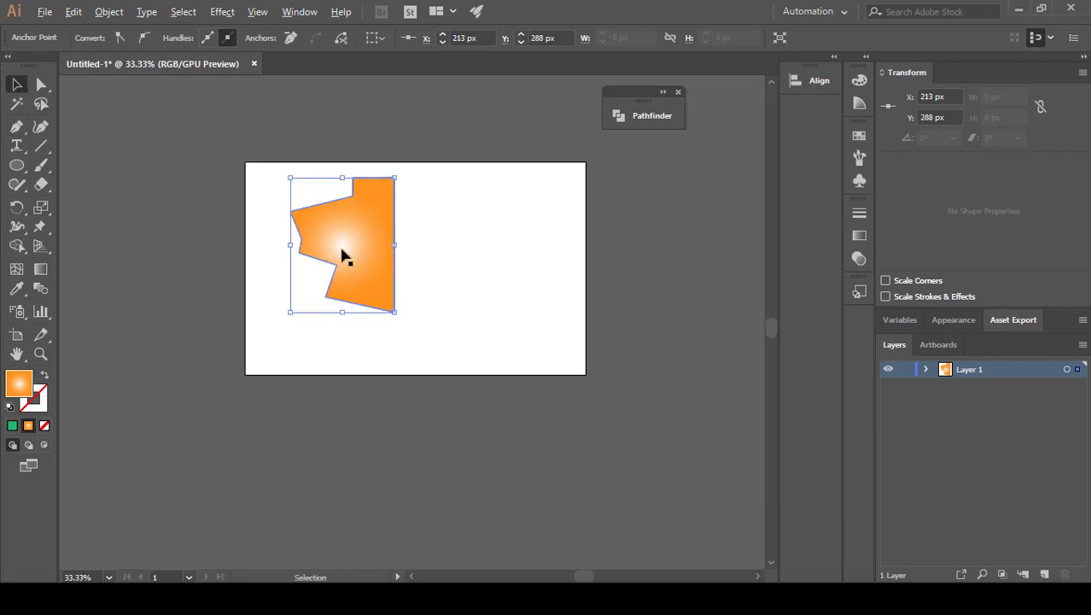
{"action": "left_click_drag", "start_coordinate": [369, 238], "coordinate": [359, 268]}
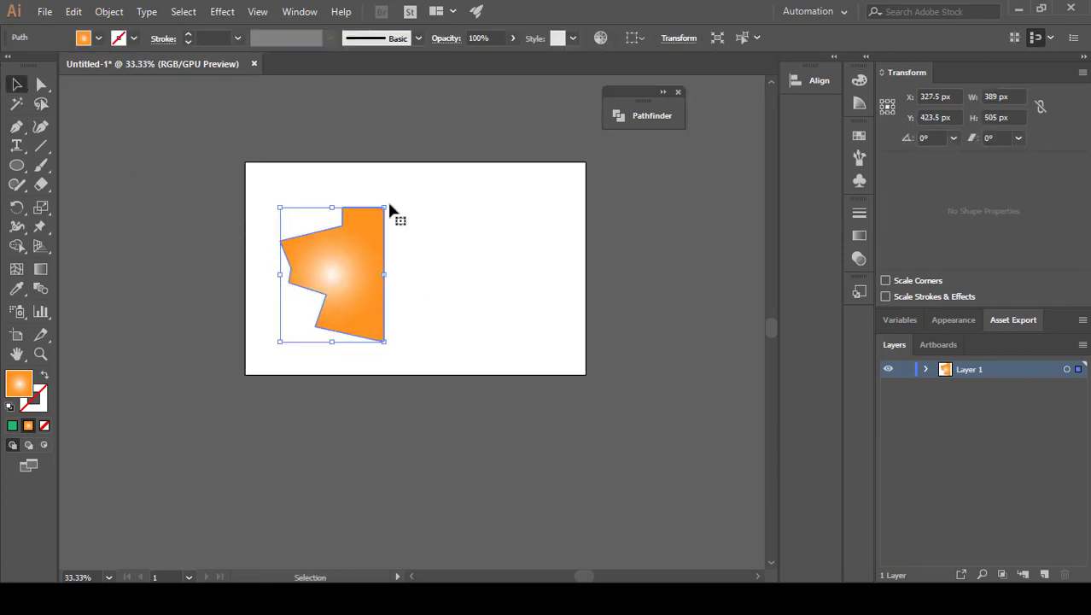
{"action": "left_click_drag", "start_coordinate": [385, 208], "coordinate": [555, 189]}
Undo the freehand rotation of the shape's upper-right copy
{"action": "key", "text": "ctrl+z"}
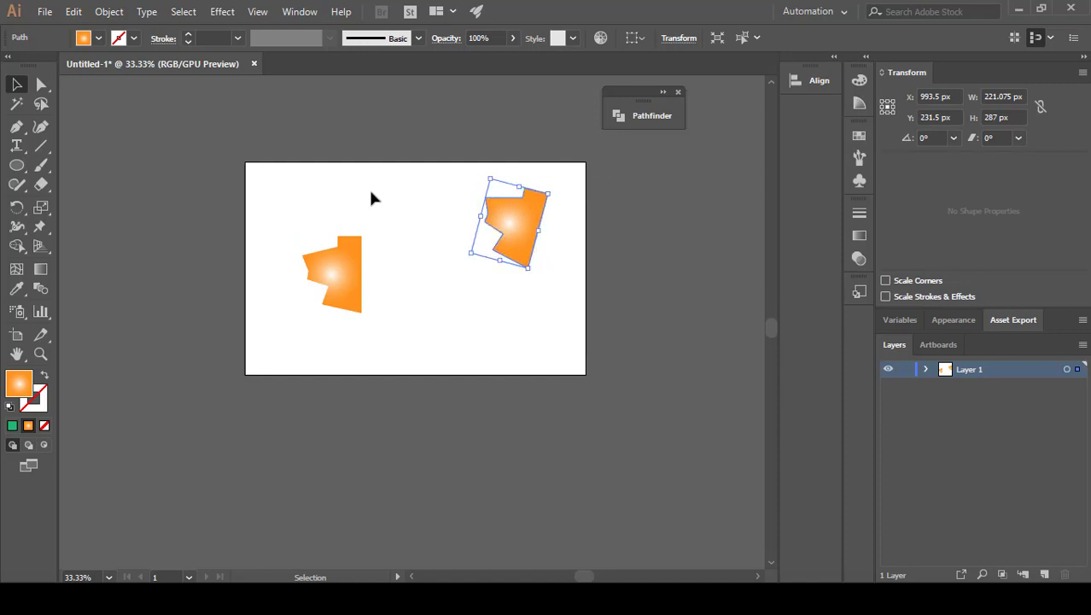
{"action": "key", "text": "ctrl+z"}
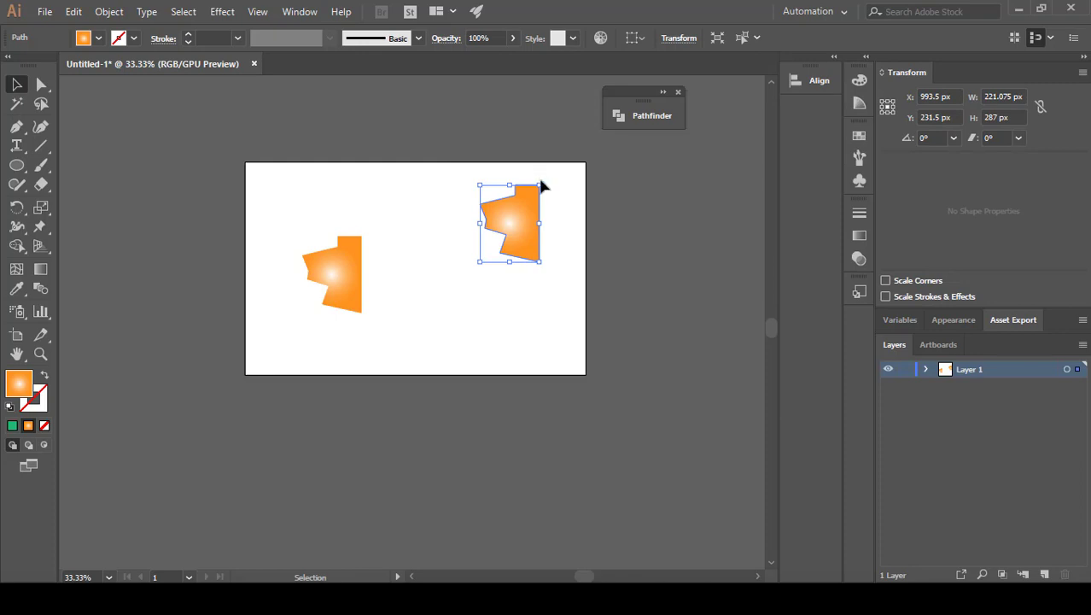
Rotate the upper-right copy 90° clockwise so its straight edge lies at the bottom, and move it closer to the artboard's top edge
{"action": "left_click_drag", "start_coordinate": [545, 179], "coordinate": [584, 270]}
{"action": "left_click", "coordinate": [512, 281]}
{"action": "scroll", "coordinate": [401, 287], "scroll_direction": "up", "scroll_amount": 1}
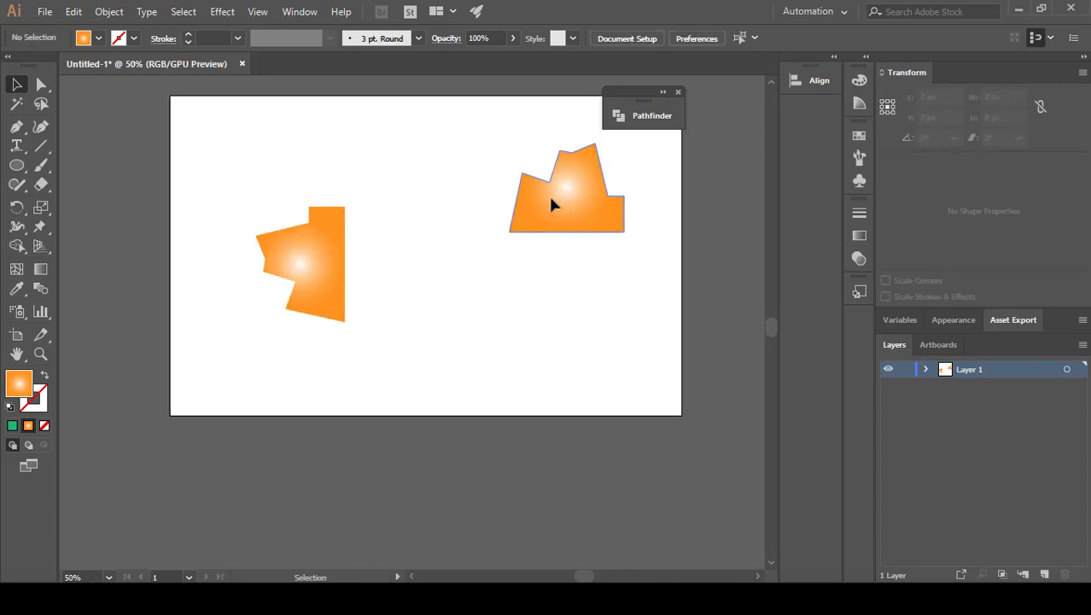
{"action": "left_click_drag", "start_coordinate": [554, 205], "coordinate": [524, 168]}
Shift the unrotated shape slightly down and right, and make a Reflect copy across the vertical axis along its straight right edge
{"action": "left_click_drag", "start_coordinate": [309, 287], "coordinate": [318, 306]}
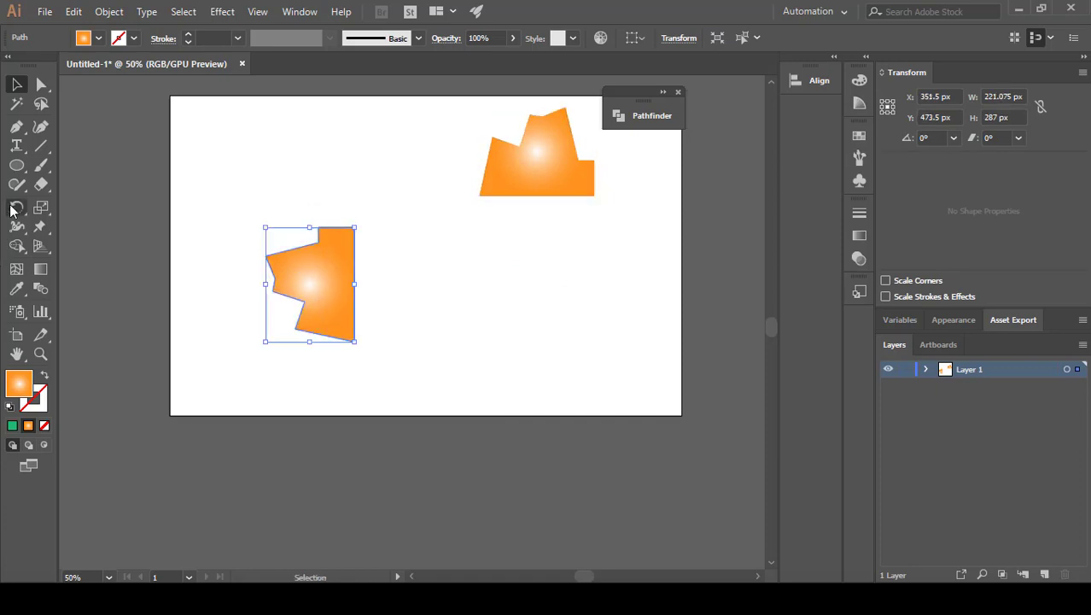
{"action": "left_click_drag", "start_coordinate": [16, 207], "coordinate": [79, 227]}
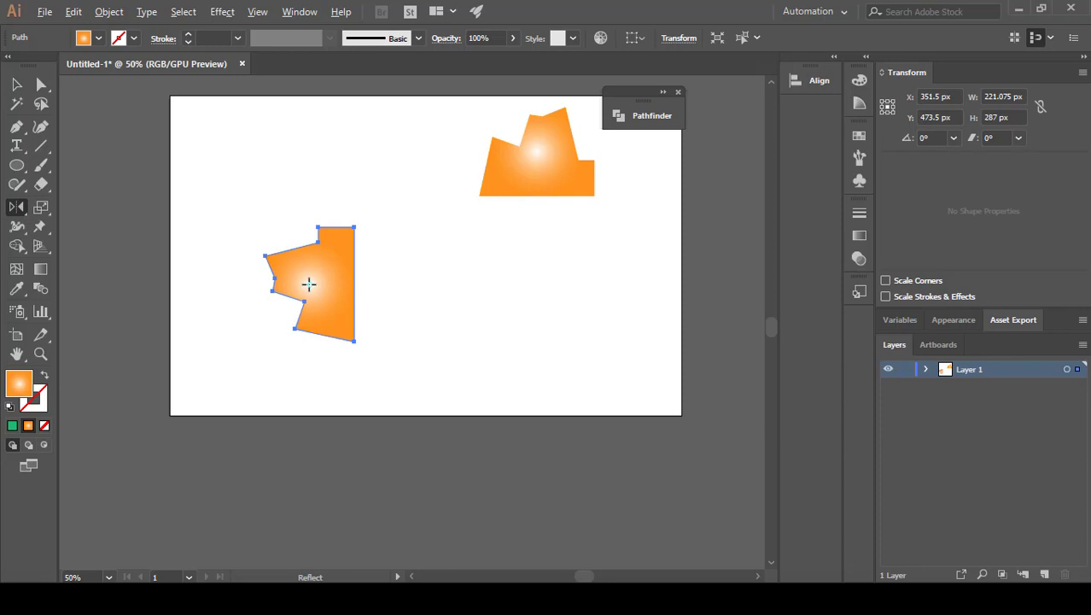
{"action": "scroll", "coordinate": [309, 285], "scroll_direction": "up", "scroll_amount": 2}
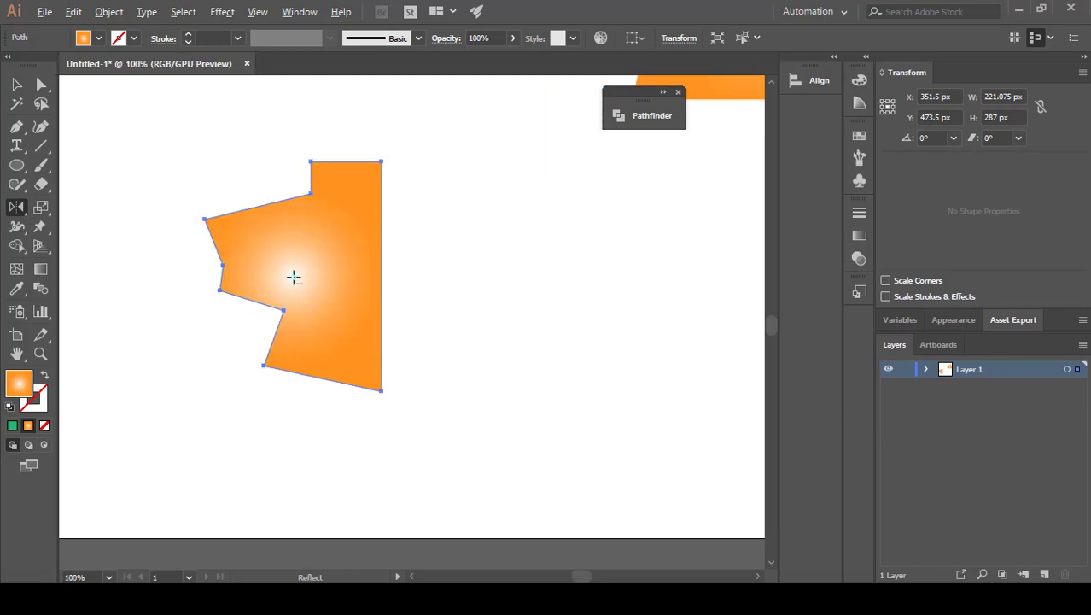
{"action": "left_click", "coordinate": [380, 270], "text": "alt"}
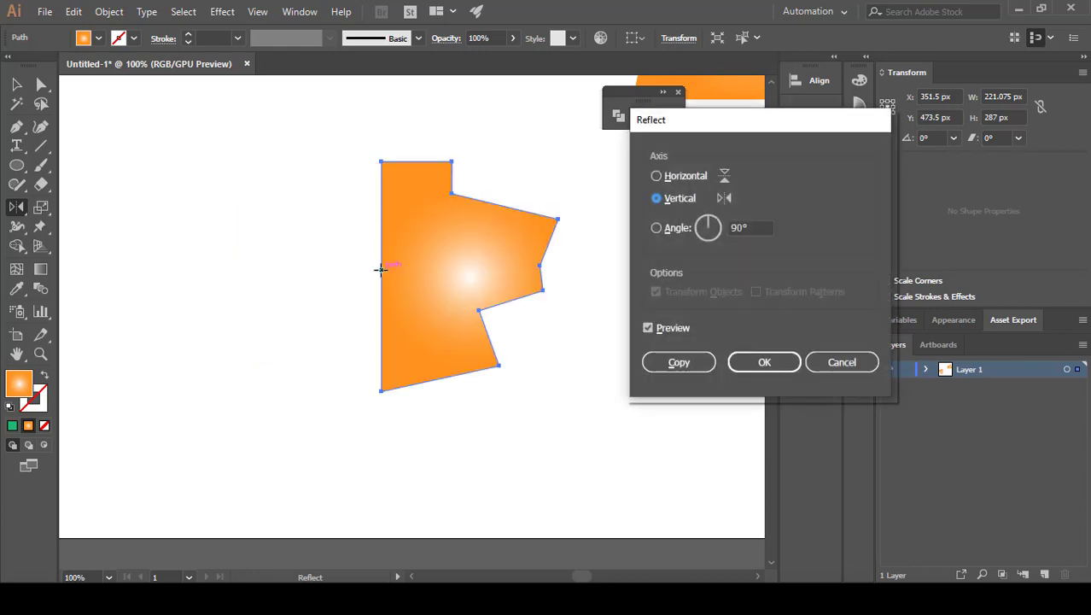
{"action": "left_click", "coordinate": [674, 181]}
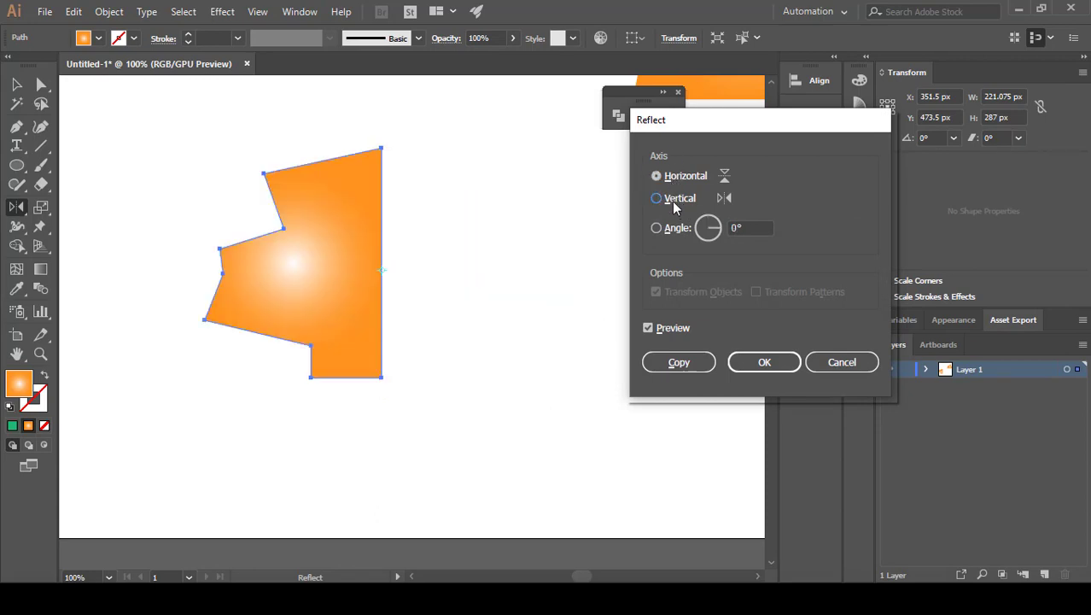
{"action": "left_click", "coordinate": [672, 200]}
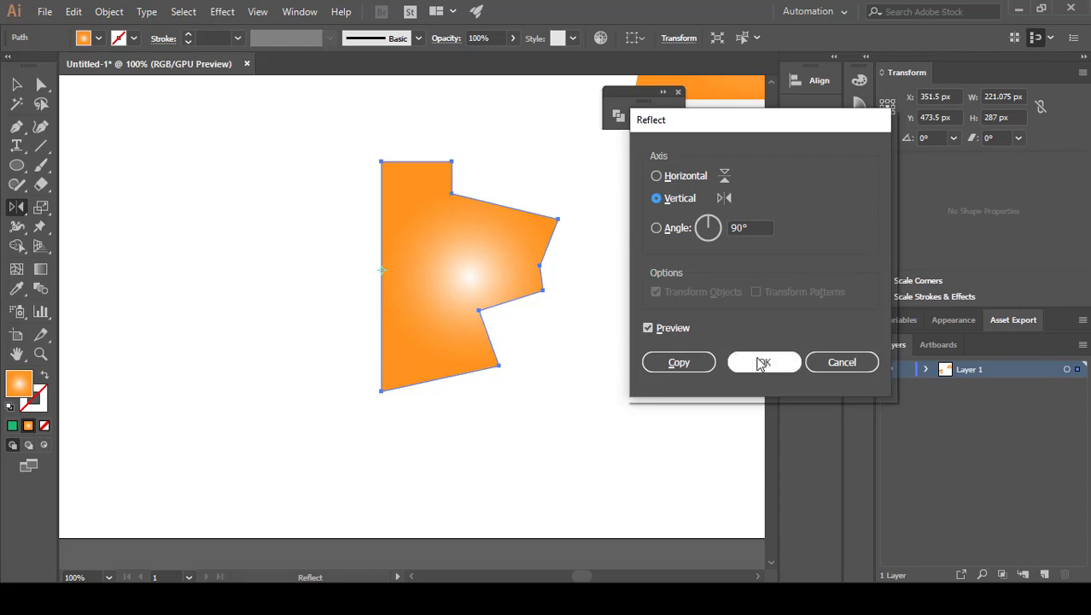
{"action": "left_click", "coordinate": [680, 366]}
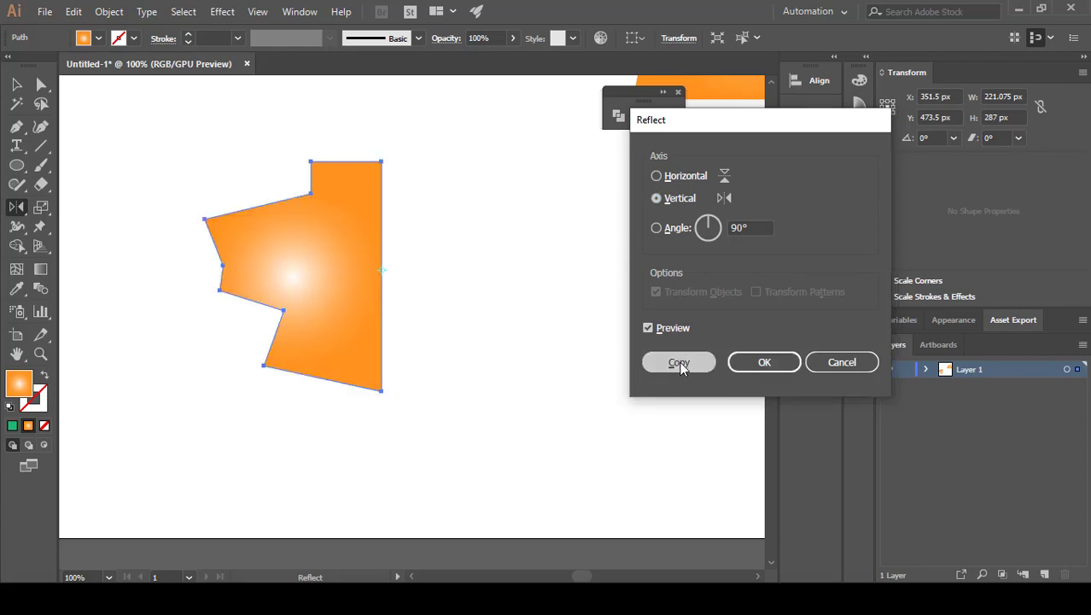
Make a Reflect copy of the rotated shape across the horizontal axis along its straight bottom edge, and deselect it
{"action": "scroll", "coordinate": [597, 384], "scroll_direction": "up", "scroll_amount": 3}
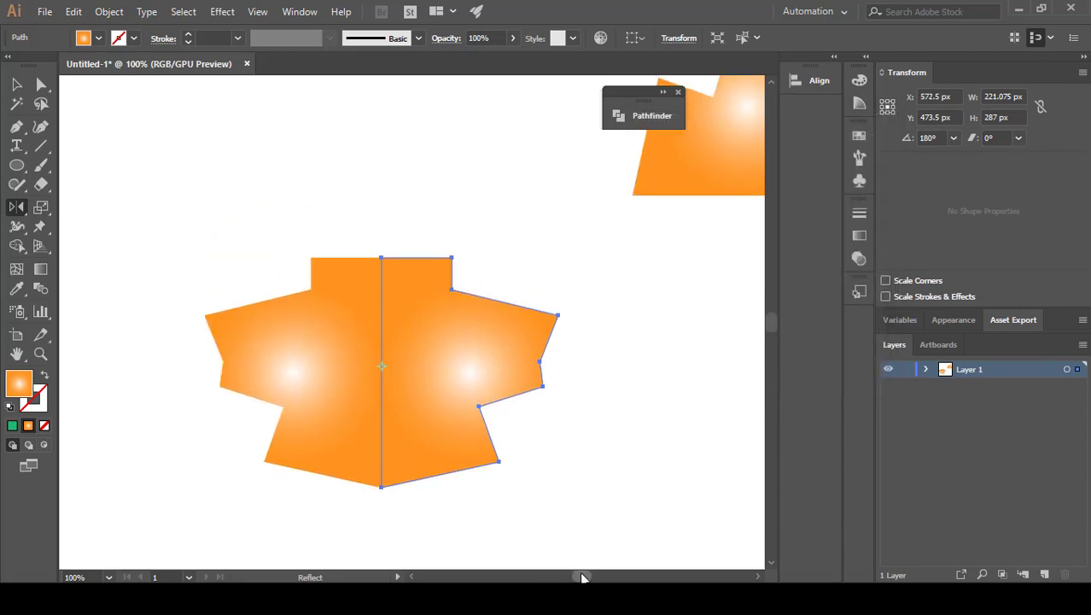
{"action": "left_click_drag", "start_coordinate": [584, 577], "coordinate": [588, 578]}
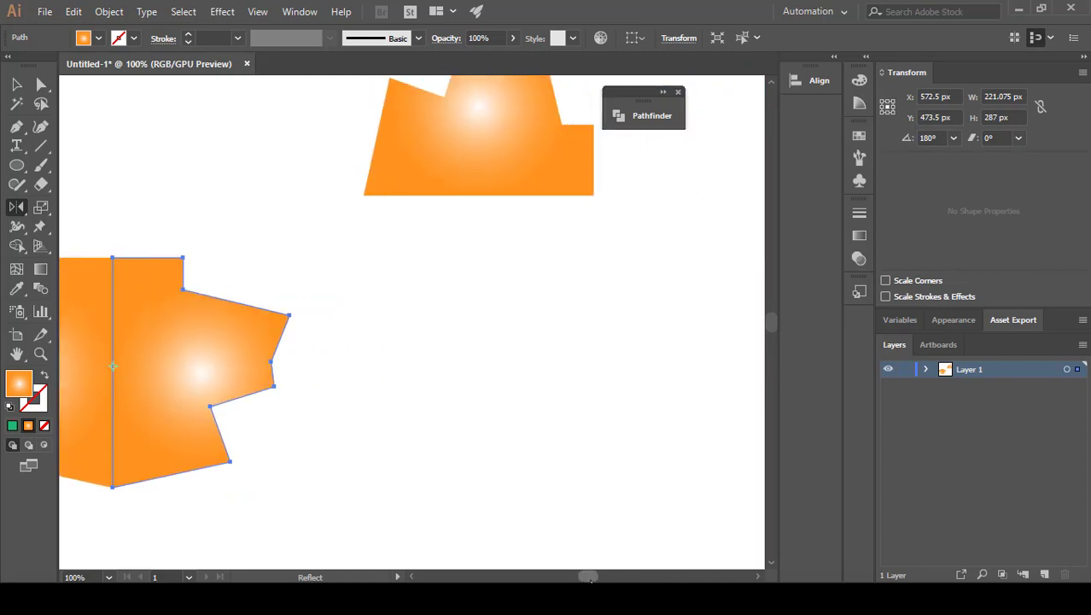
{"action": "scroll", "coordinate": [563, 322], "scroll_direction": "up", "scroll_amount": 3}
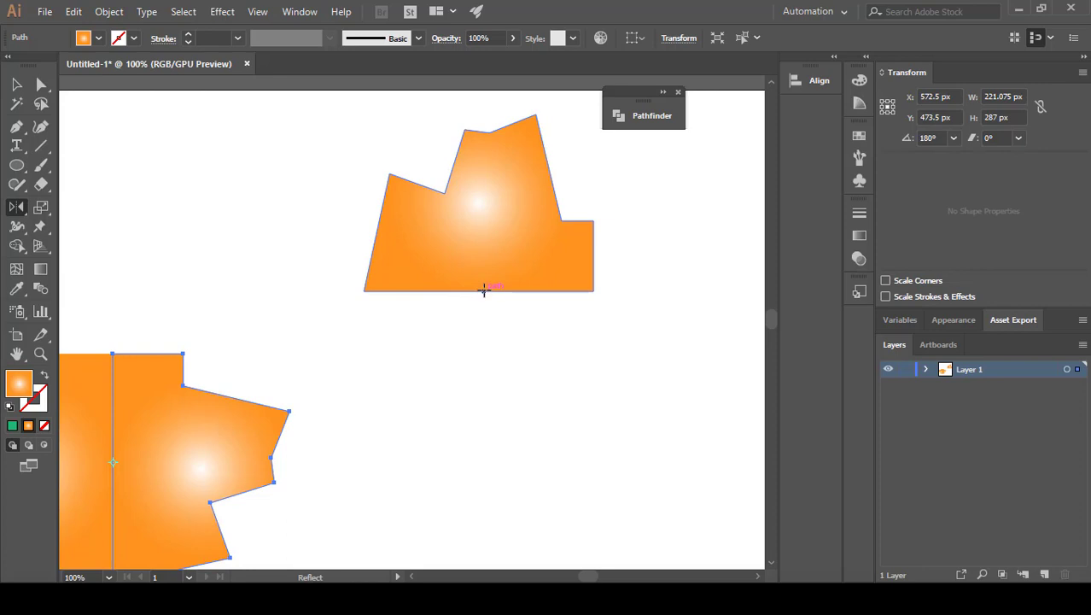
{"action": "left_click", "coordinate": [15, 210]}
{"action": "key", "text": "v"}
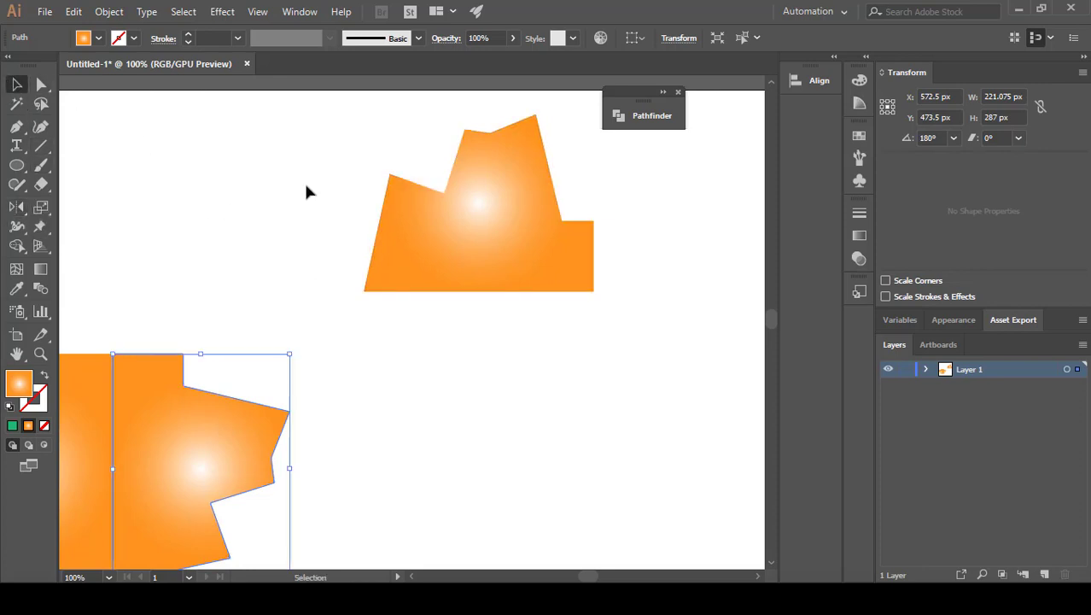
{"action": "left_click", "coordinate": [420, 249]}
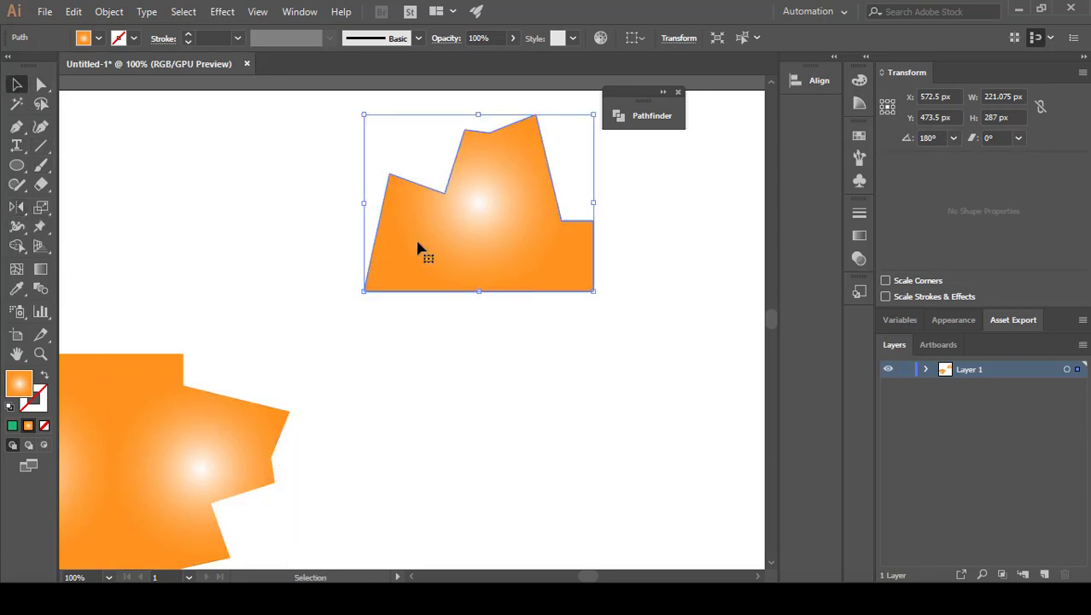
{"action": "left_click", "coordinate": [15, 208]}
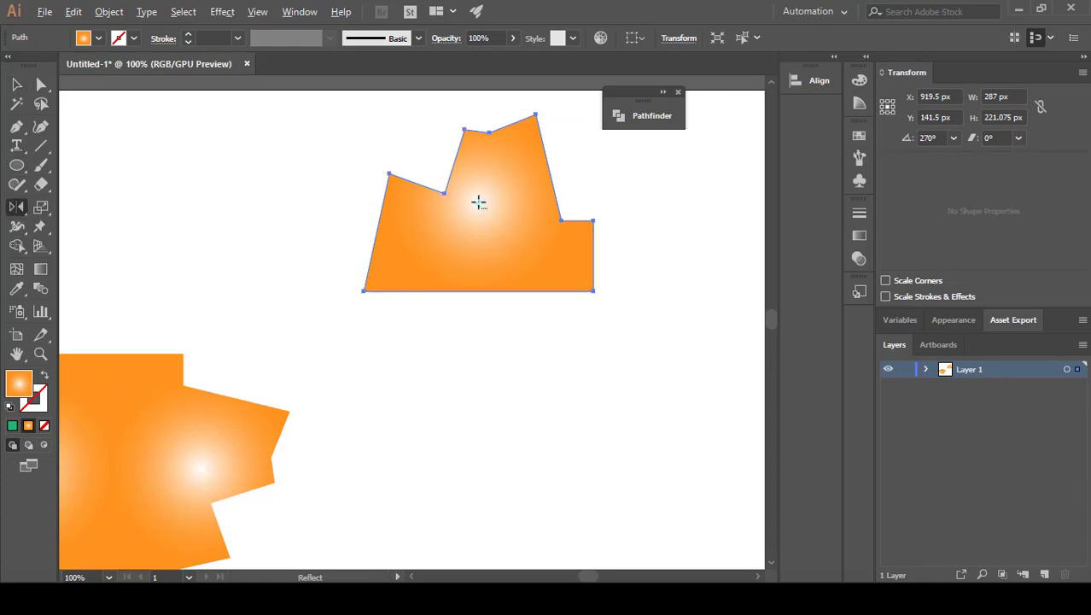
{"action": "left_click", "coordinate": [482, 291], "text": "alt"}
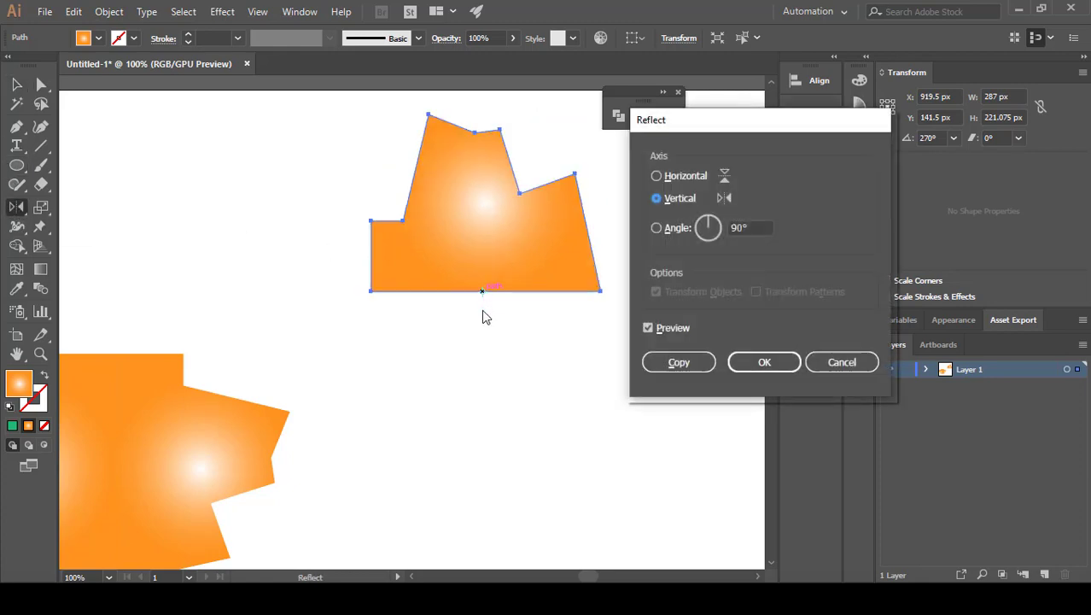
{"action": "left_click", "coordinate": [677, 178]}
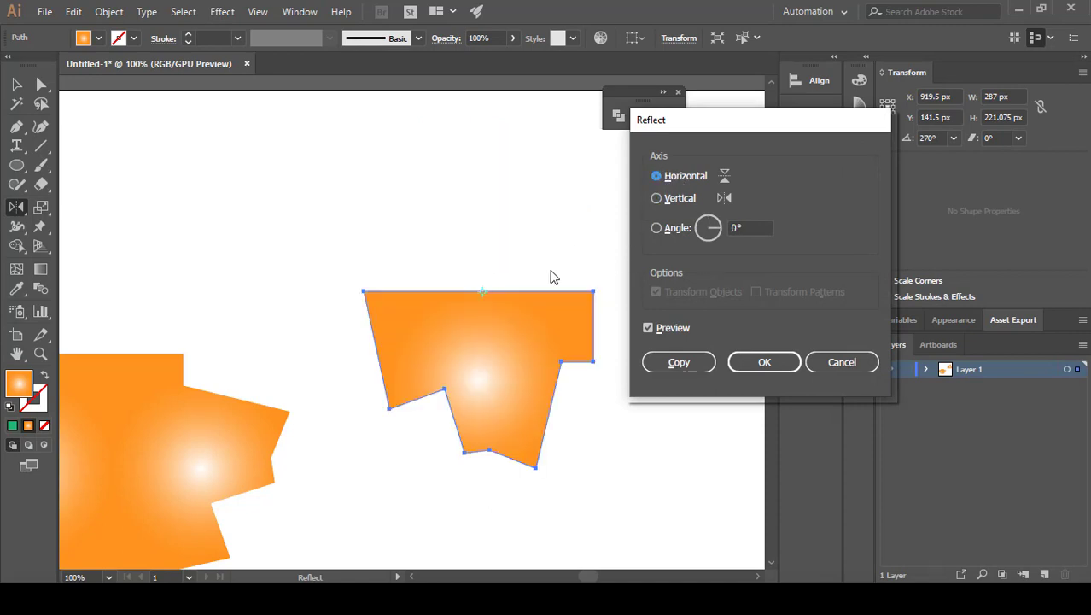
{"action": "left_click", "coordinate": [677, 362]}
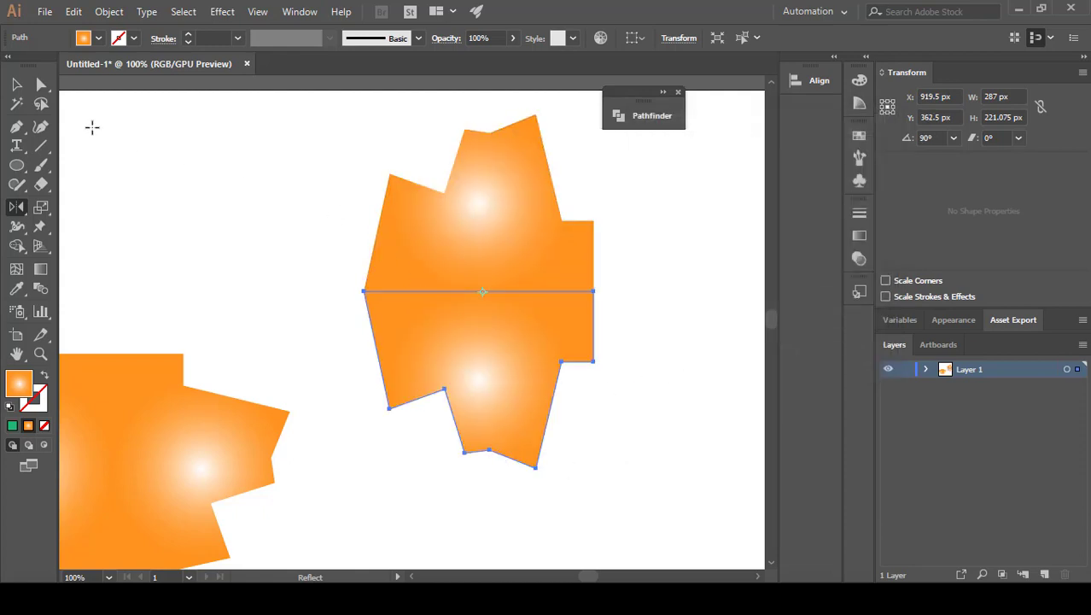
{"action": "left_click", "coordinate": [16, 84]}
{"action": "left_click", "coordinate": [161, 226]}
{"action": "scroll", "coordinate": [397, 355], "scroll_direction": "down", "scroll_amount": 2}
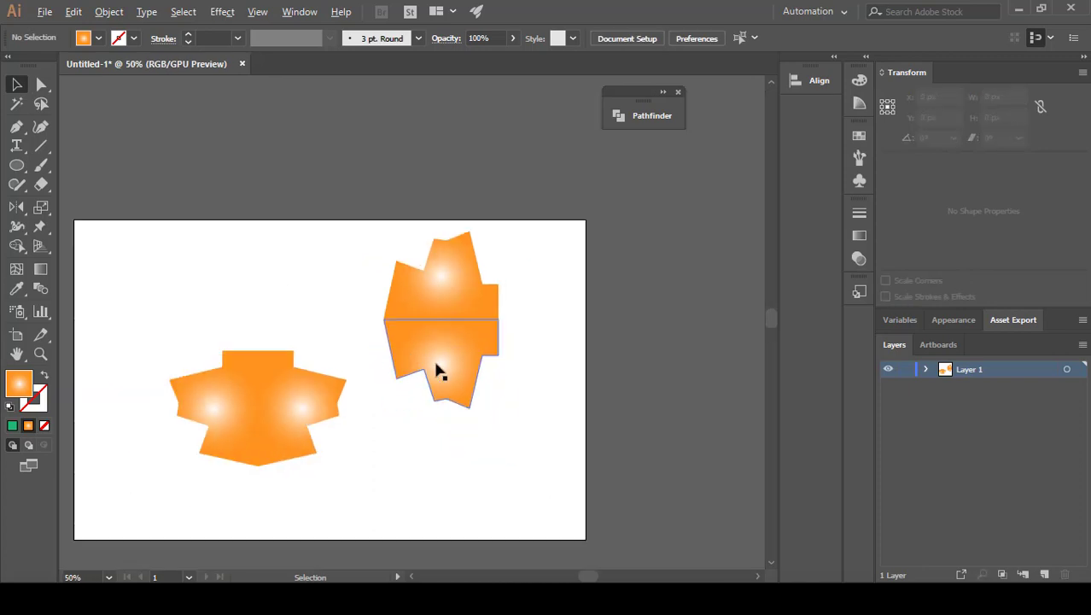
{"action": "left_click", "coordinate": [224, 358]}
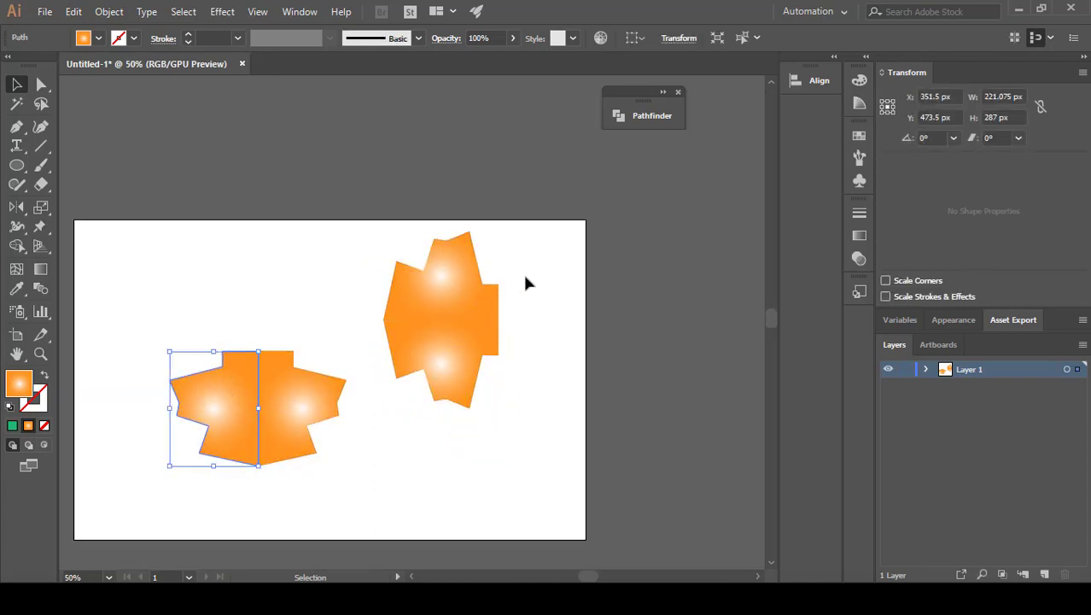
{"action": "left_click", "coordinate": [232, 345]}
{"action": "scroll", "coordinate": [156, 328], "scroll_direction": "down", "scroll_amount": 1}
{"action": "scroll", "coordinate": [154, 327], "scroll_direction": "up", "scroll_amount": 1}
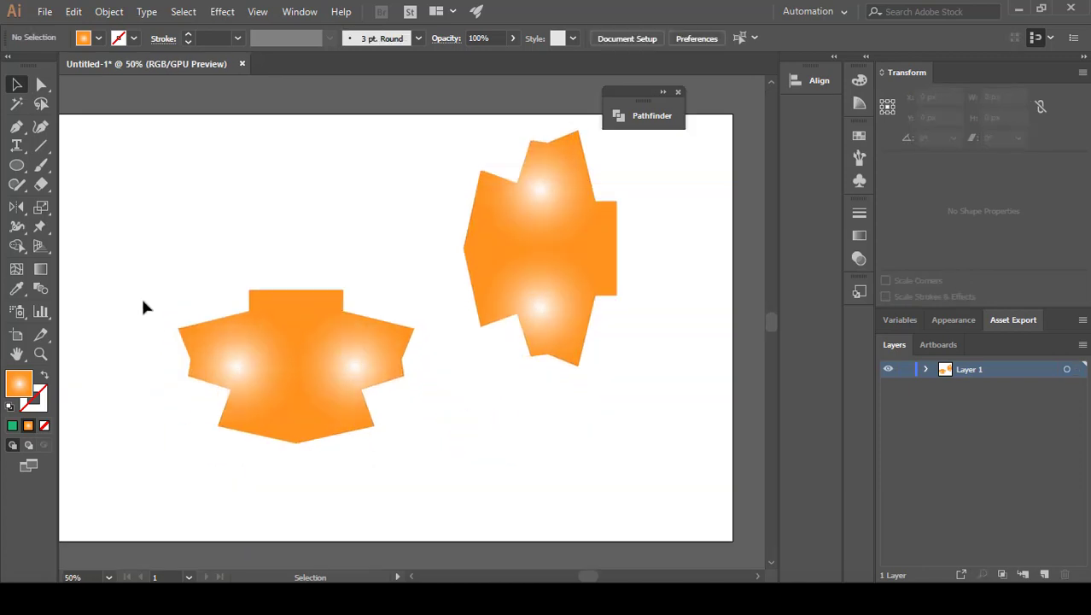